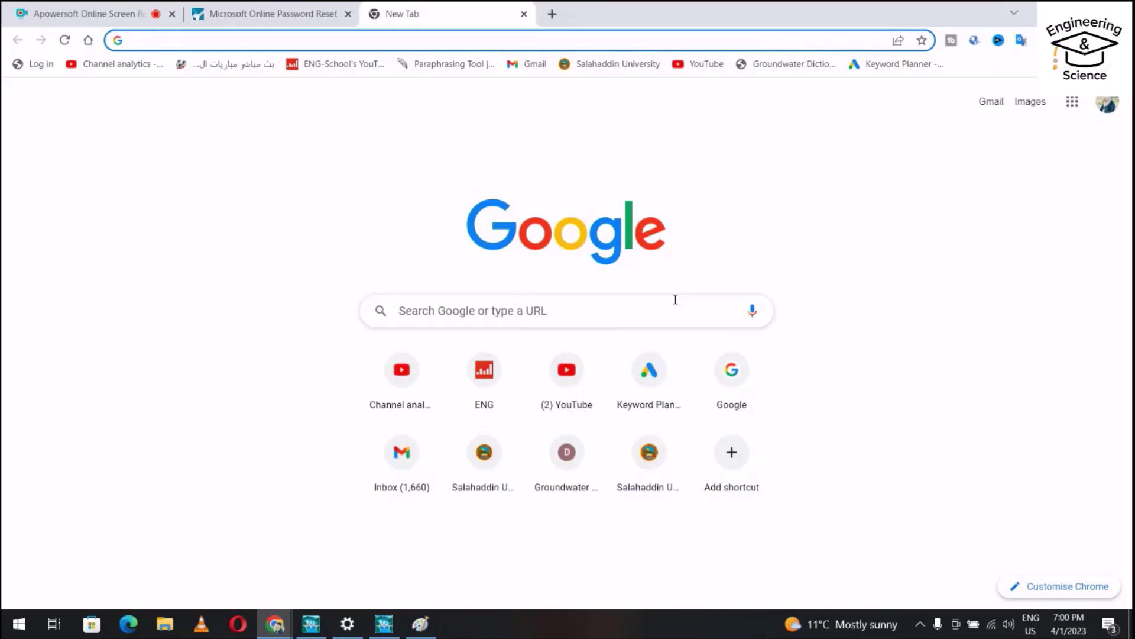
# Search Google for 'microsoft developer', open the Microsoft Developer site and scroll to its products grid
pyautogui.click(492, 313)
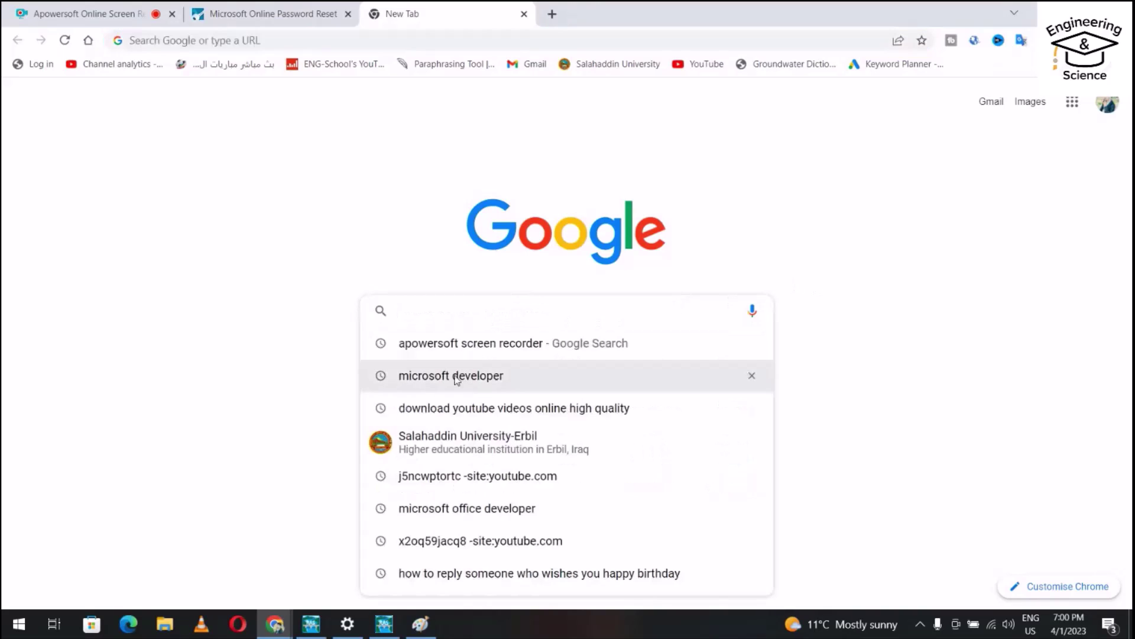
pyautogui.click(456, 376)
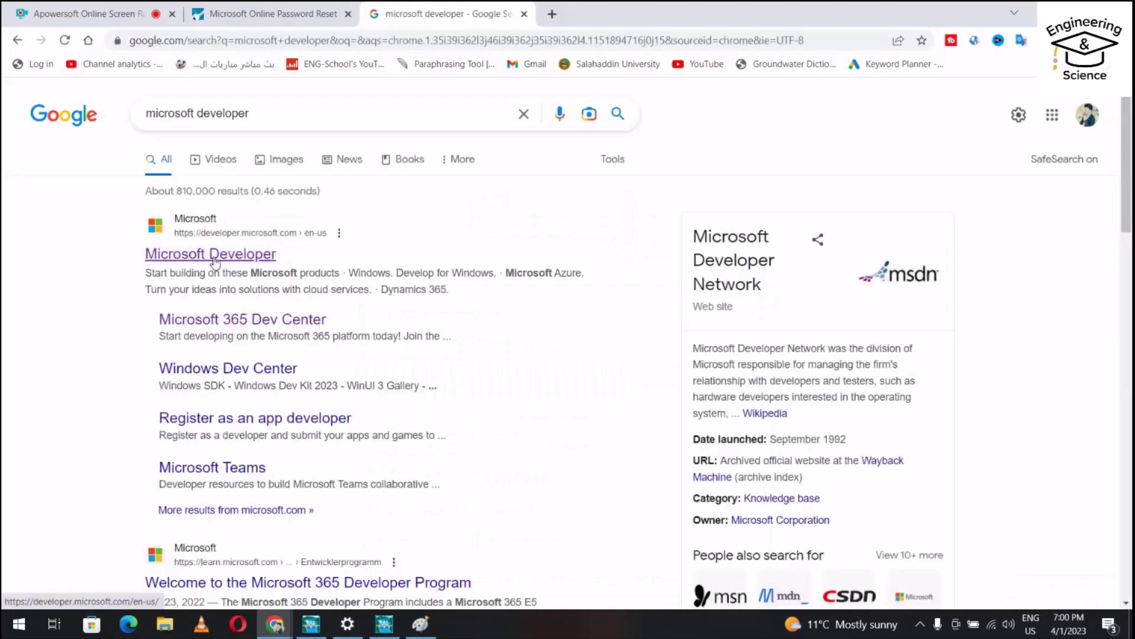
pyautogui.click(214, 262)
pyautogui.scroll(-4, 464, 390)
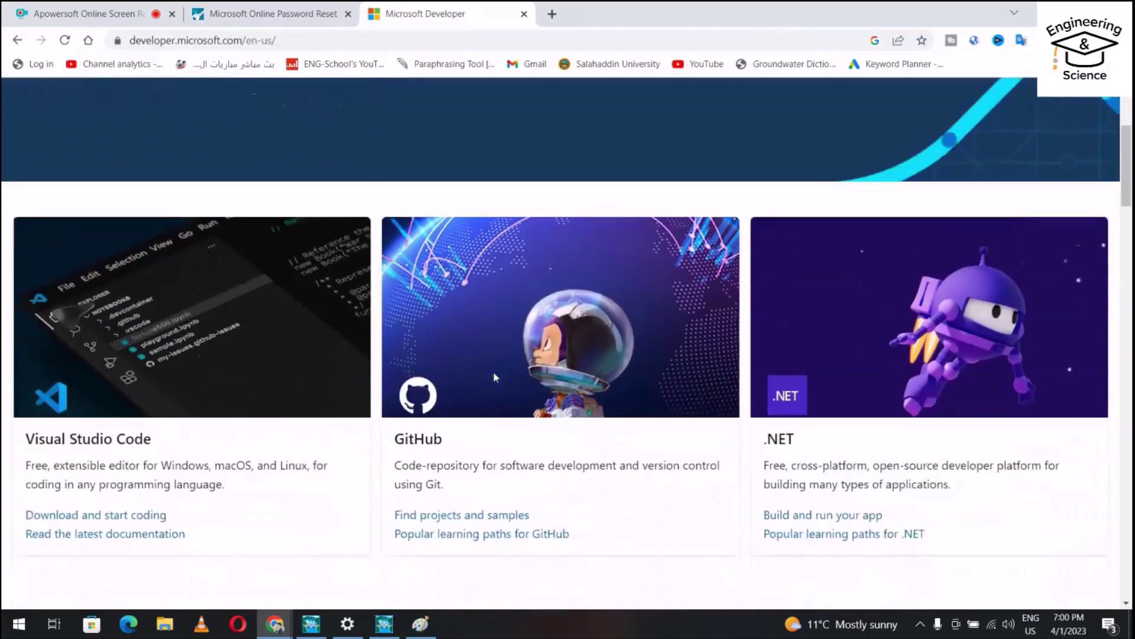
pyautogui.scroll(-2, 493, 371)
pyautogui.scroll(-6, 493, 355)
pyautogui.scroll(-6, 492, 347)
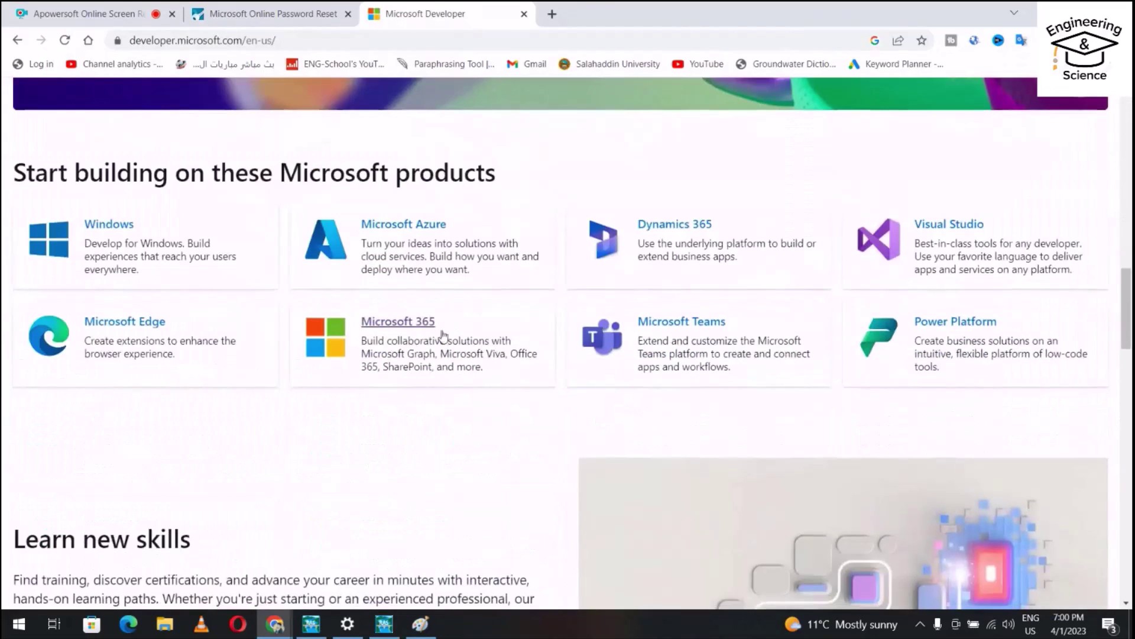
# From the Microsoft 365 developer page, start creating a new Microsoft account with a new Outlook address
pyautogui.click(396, 324)
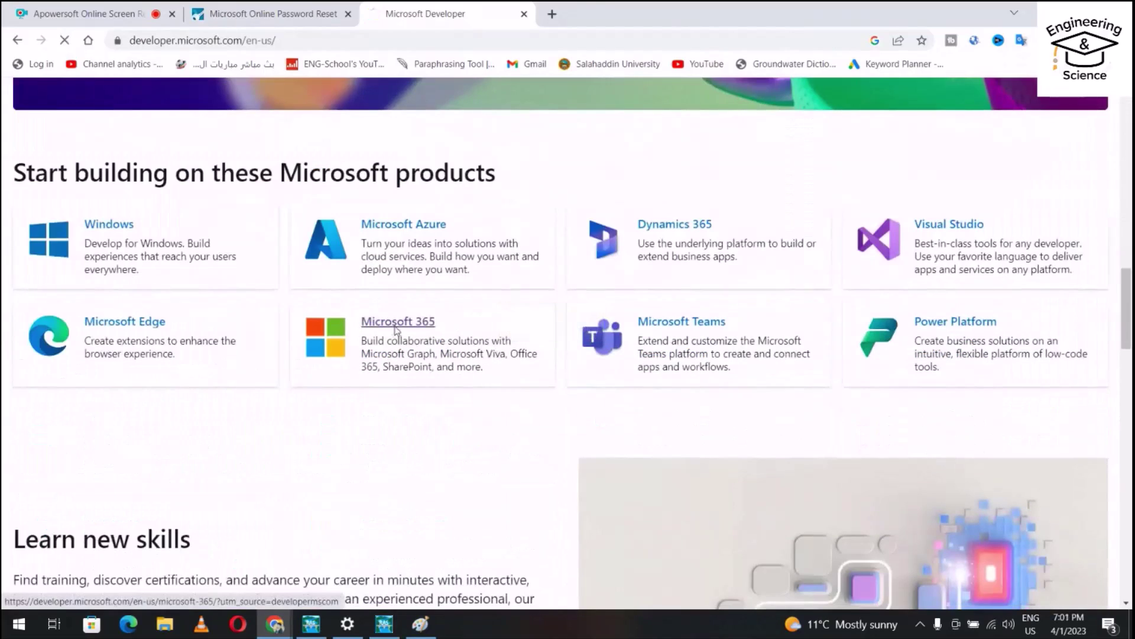
pyautogui.click(1046, 102)
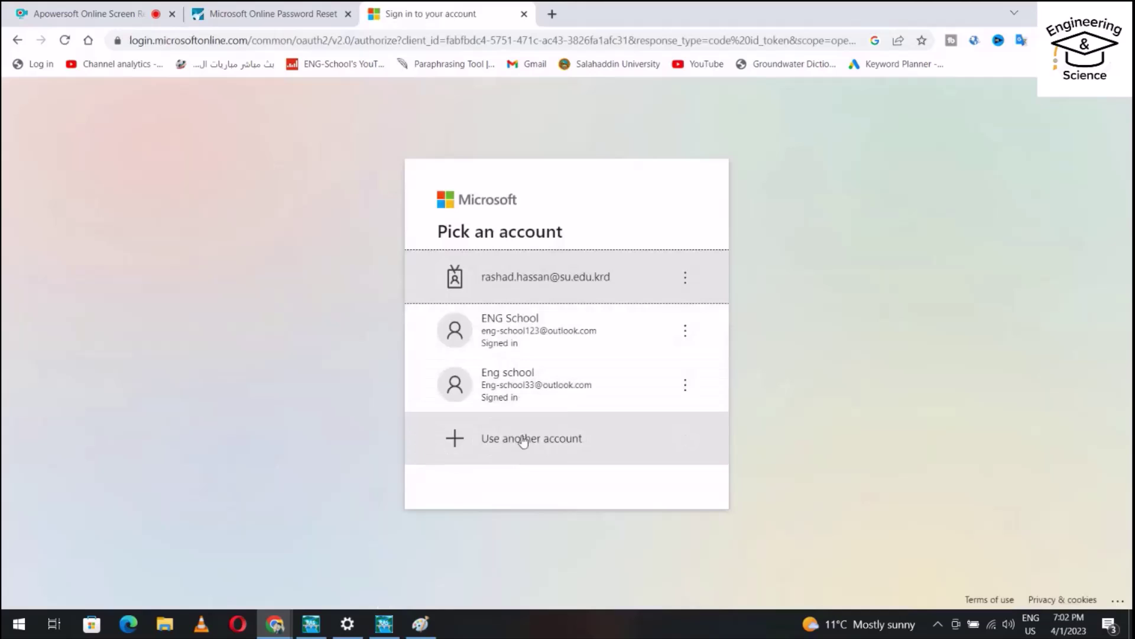
pyautogui.doubleClick(523, 441)
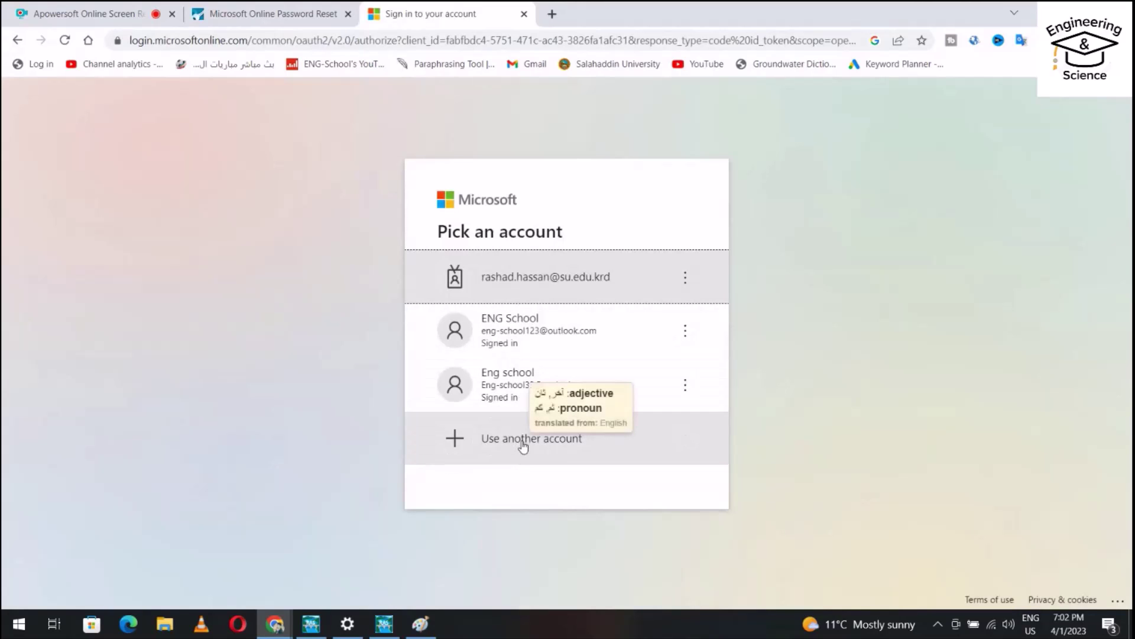
pyautogui.click(531, 327)
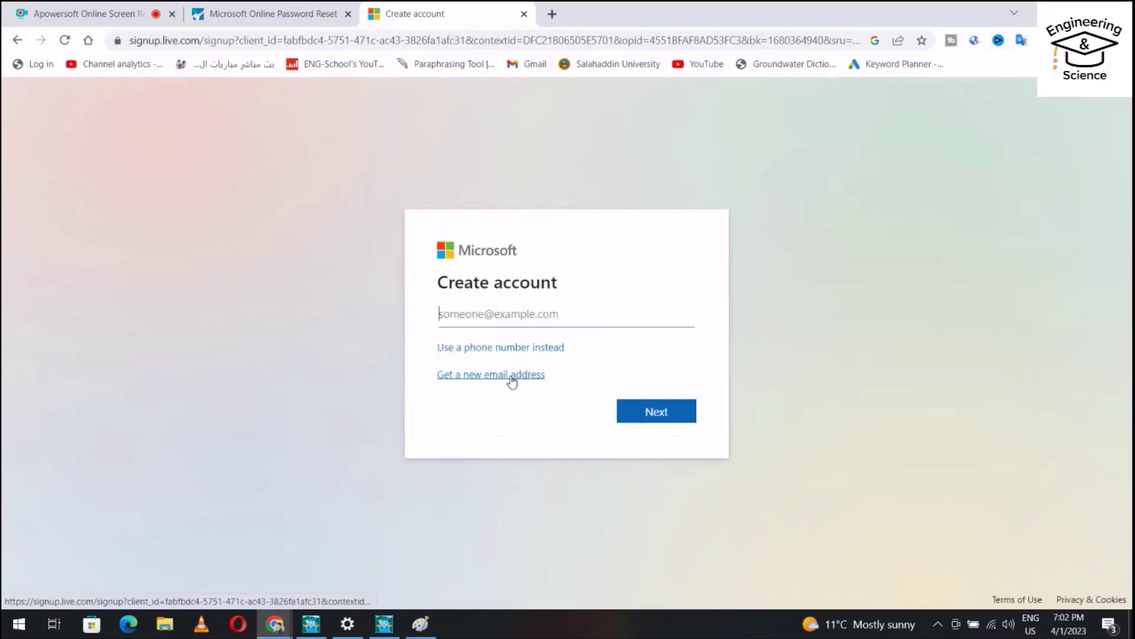
pyautogui.click(512, 381)
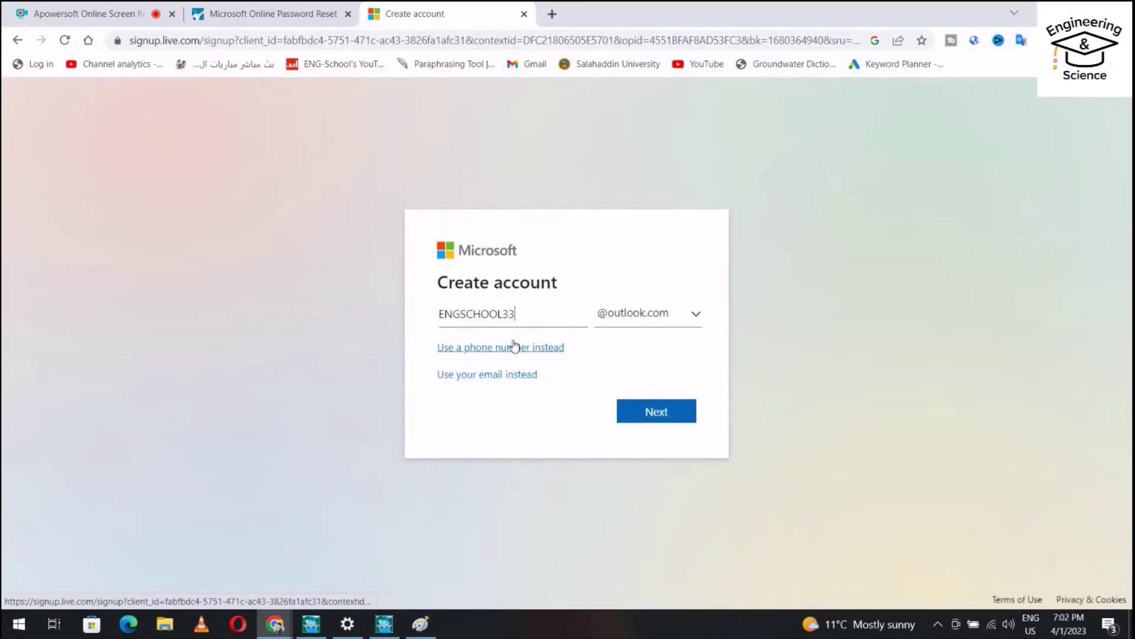
# Enter the new Outlook address, paste the account password, and type the first name
pyautogui.click(661, 413)
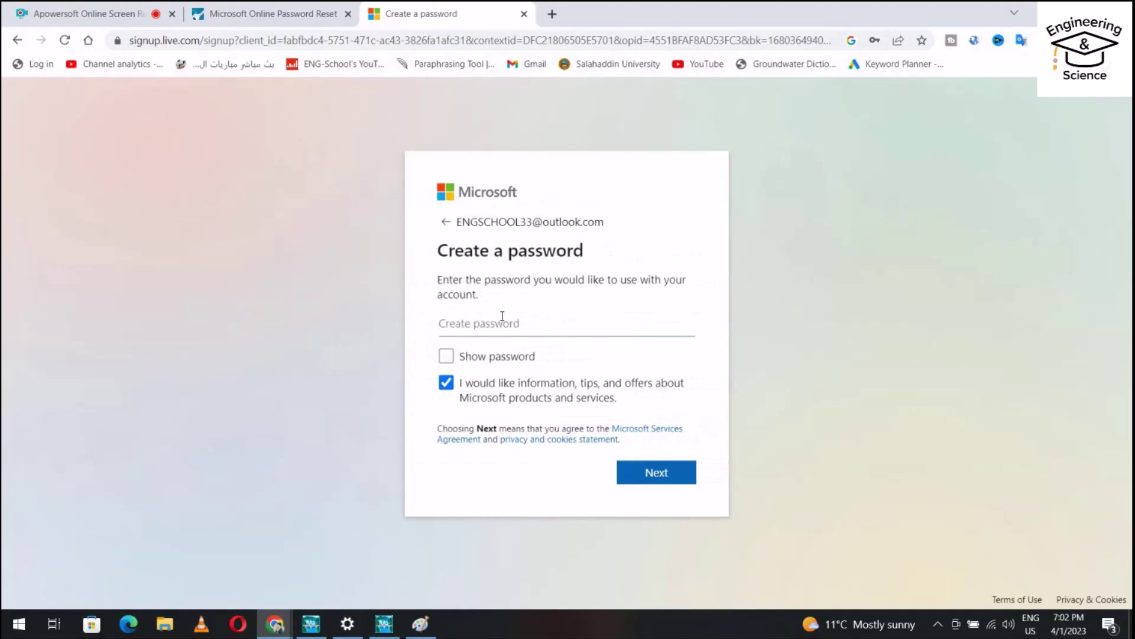
pyautogui.hotkey('ctrl', 'v')
pyautogui.click(663, 478)
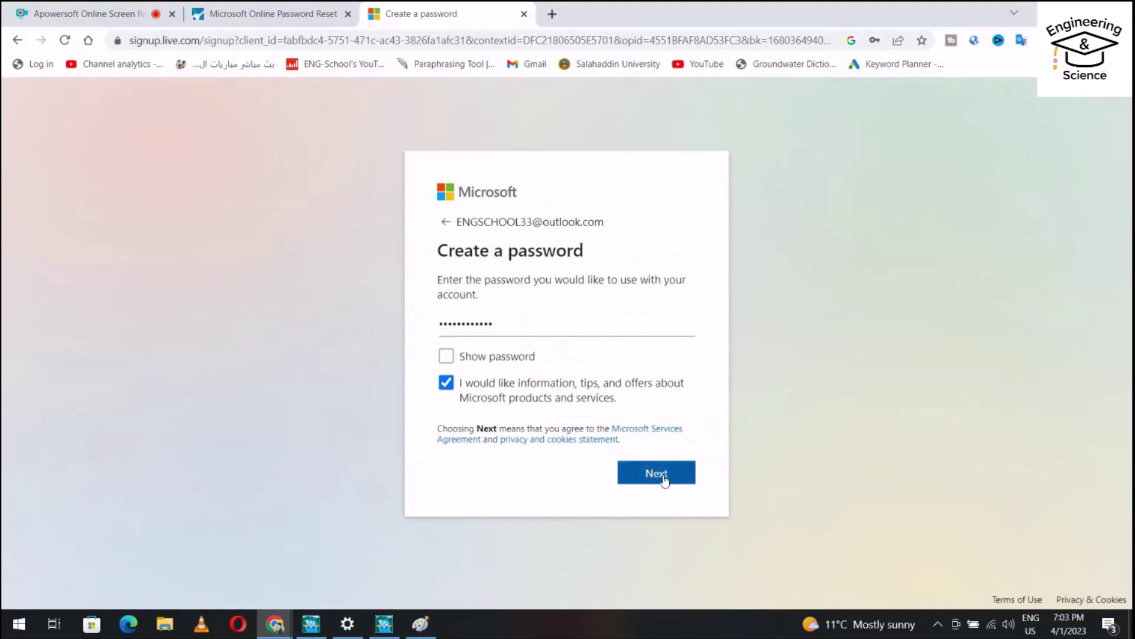
pyautogui.click(473, 355)
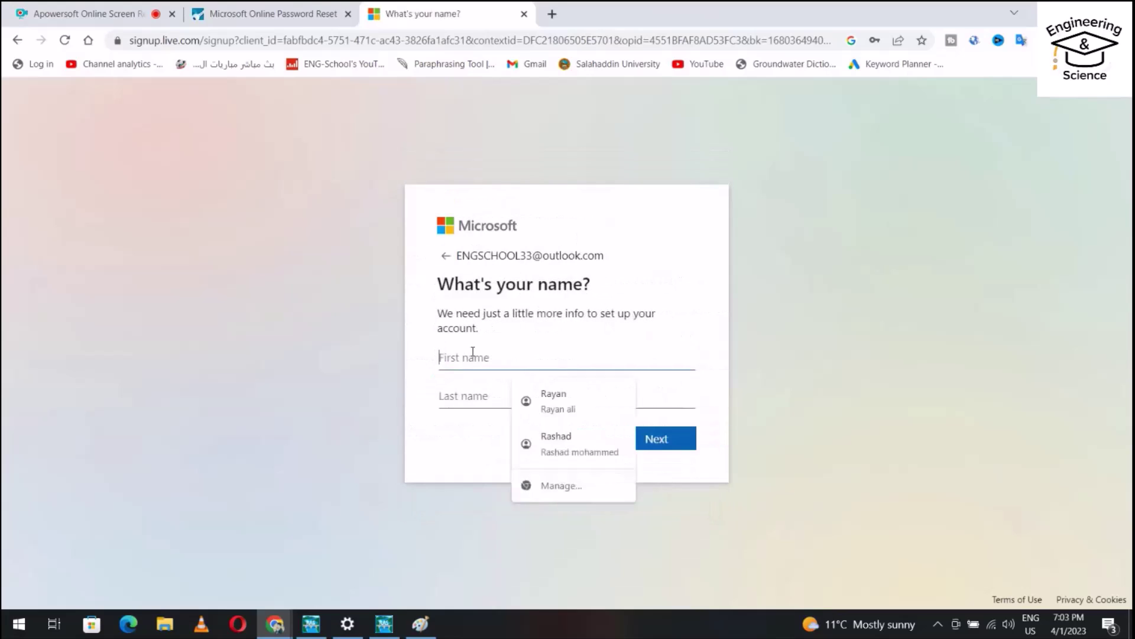
pyautogui.write('ENG')
pyautogui.press('Tab')
# Finish the last name, then set the birthdate to January 10 with the birth year
pyautogui.write('SCHO')
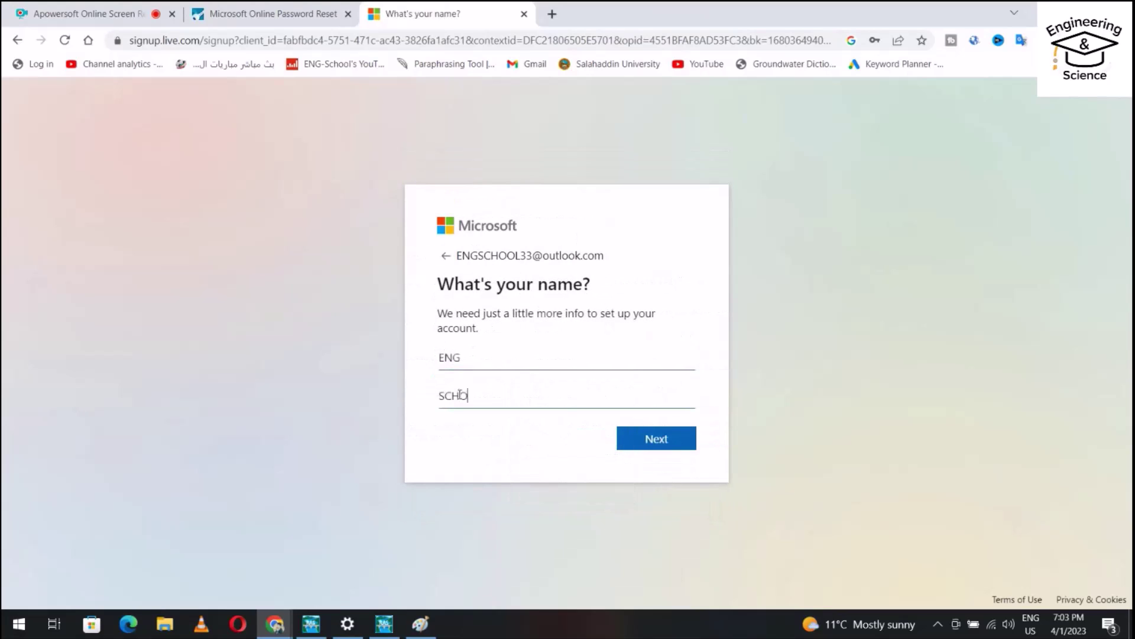
pyautogui.write('OL')
pyautogui.click(636, 438)
pyautogui.click(495, 393)
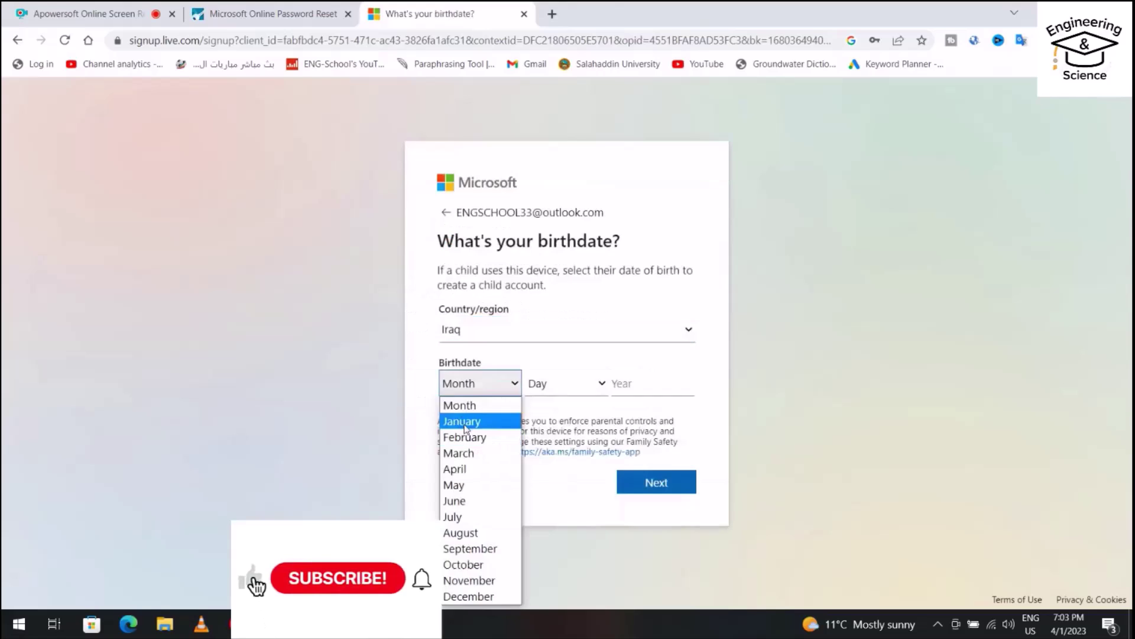
pyautogui.click(467, 423)
pyautogui.click(545, 386)
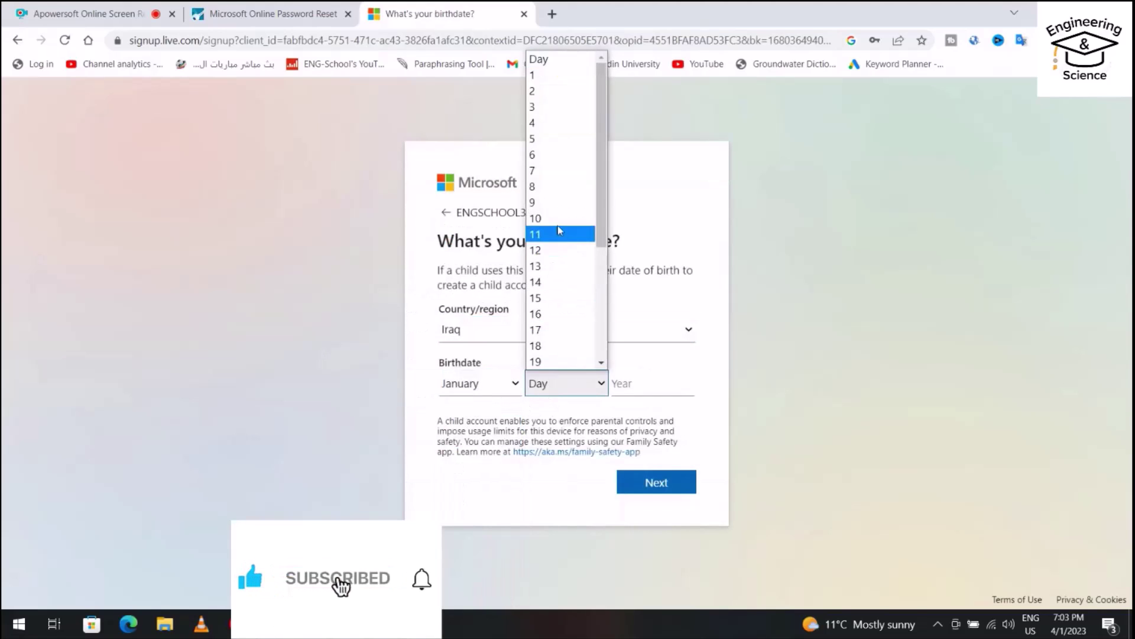
pyautogui.click(541, 218)
pyautogui.click(632, 385)
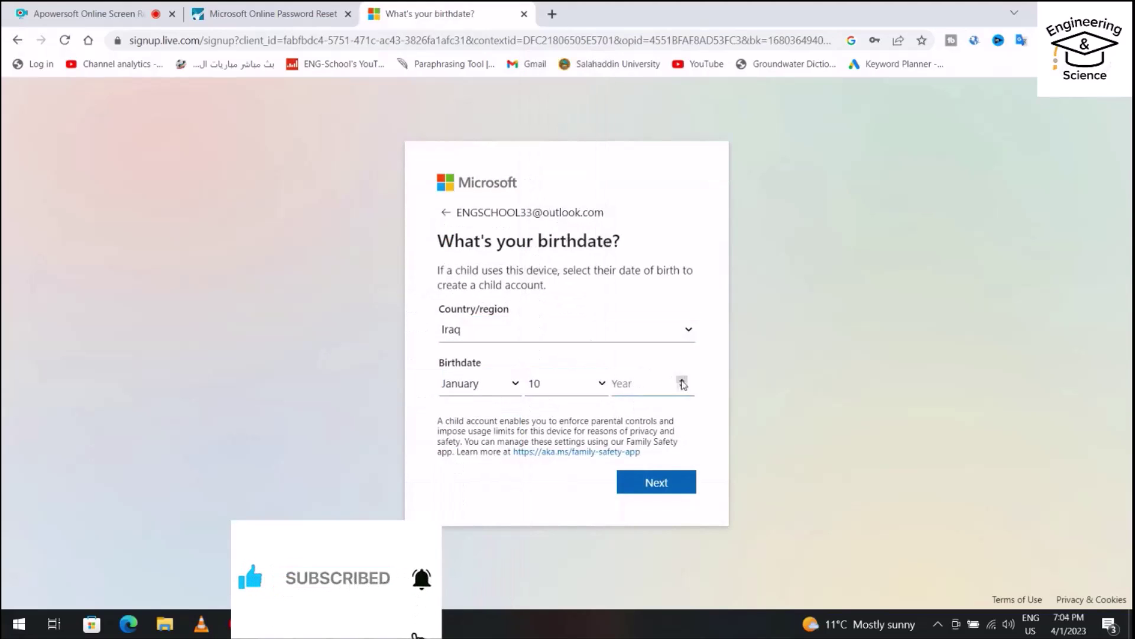
pyautogui.write('1995')
pyautogui.click(656, 481)
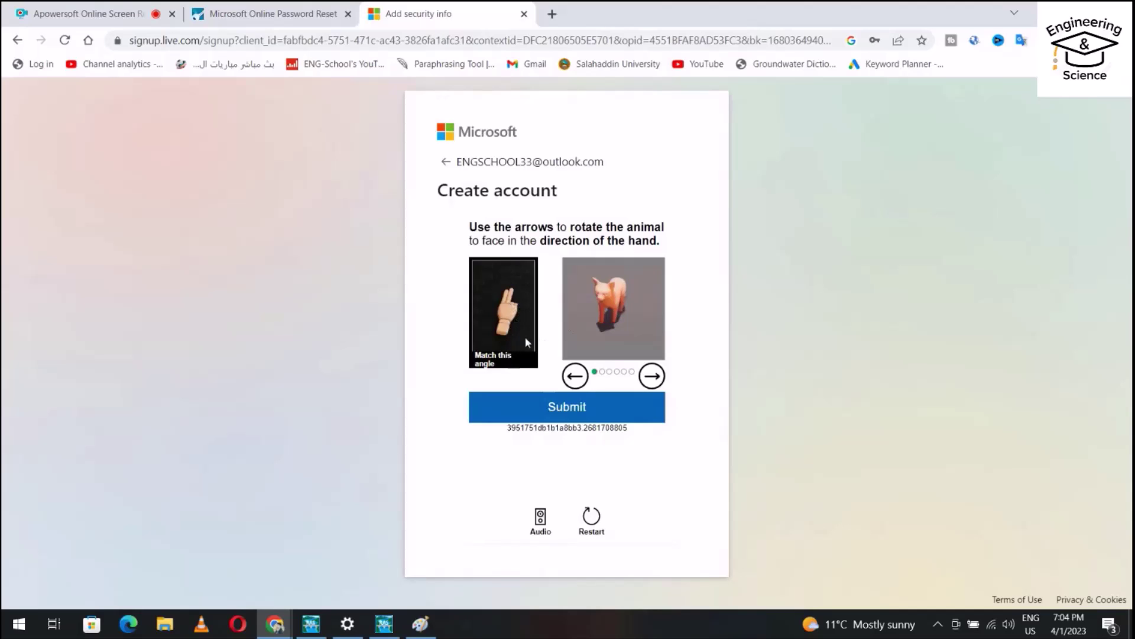
# Solve the rotate-the-animal verification puzzles and submit the answers
pyautogui.click(582, 406)
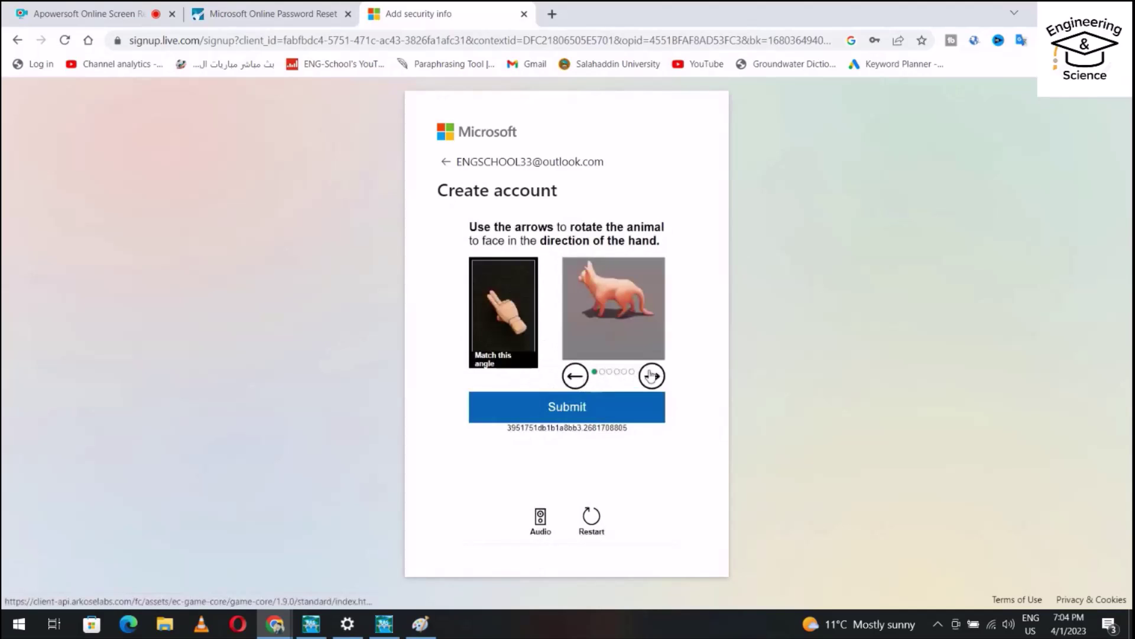
pyautogui.click(651, 375)
pyautogui.click(574, 375)
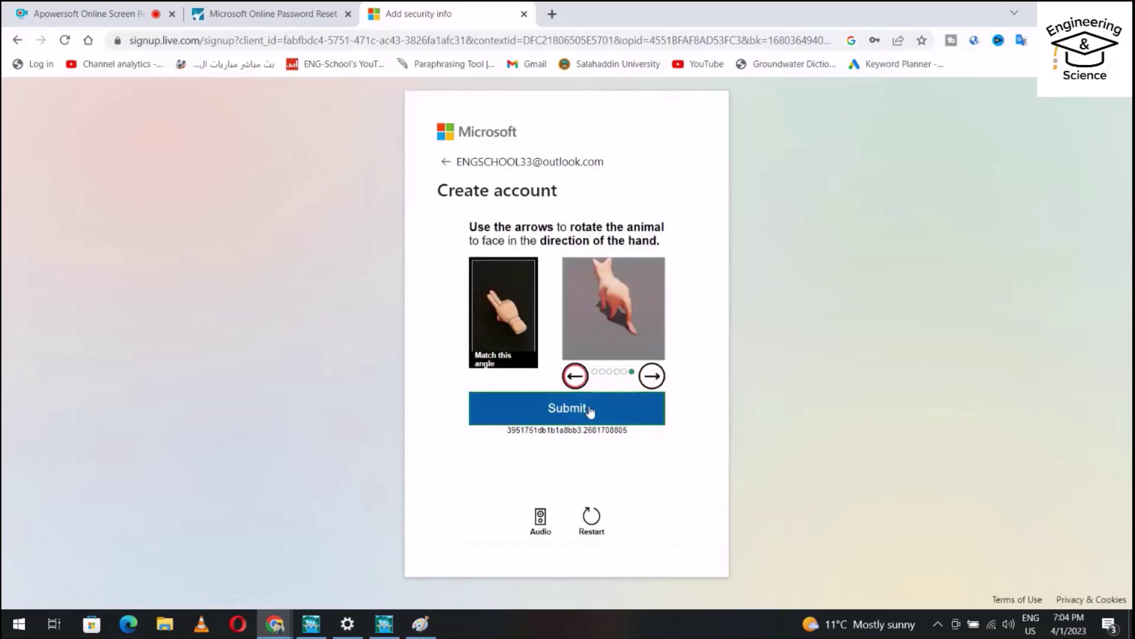
pyautogui.click(590, 408)
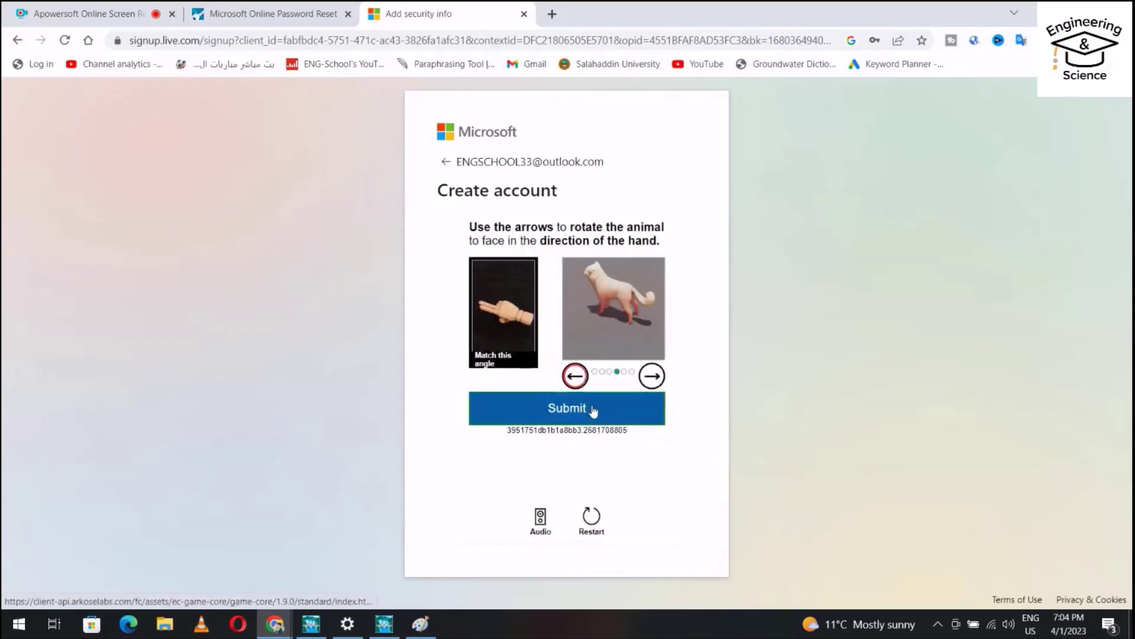
pyautogui.click(593, 409)
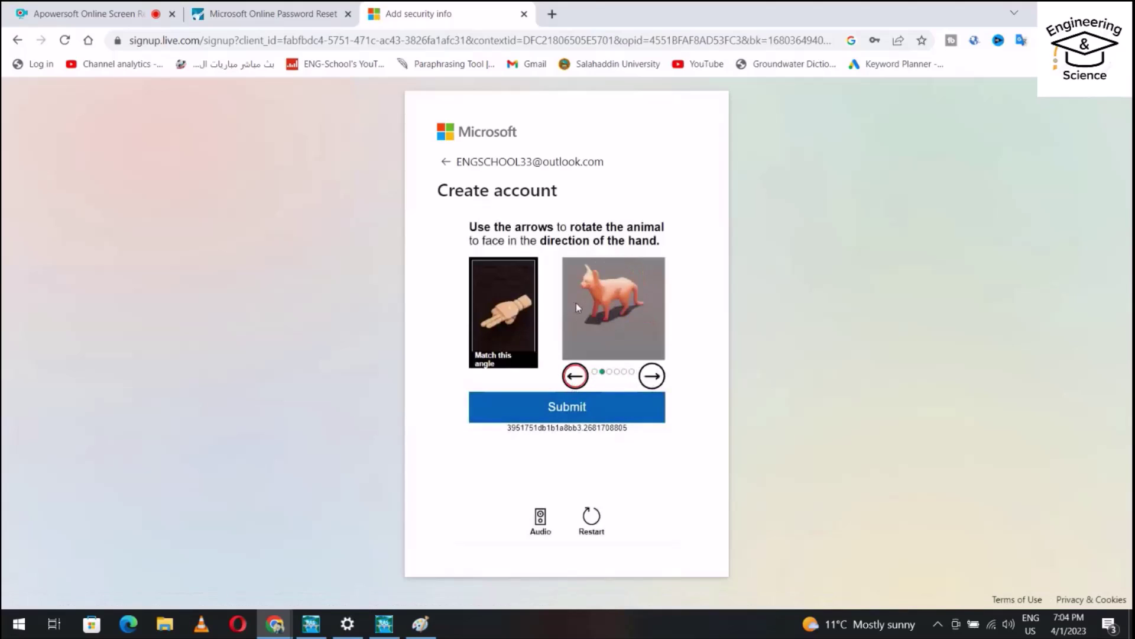
pyautogui.click(577, 408)
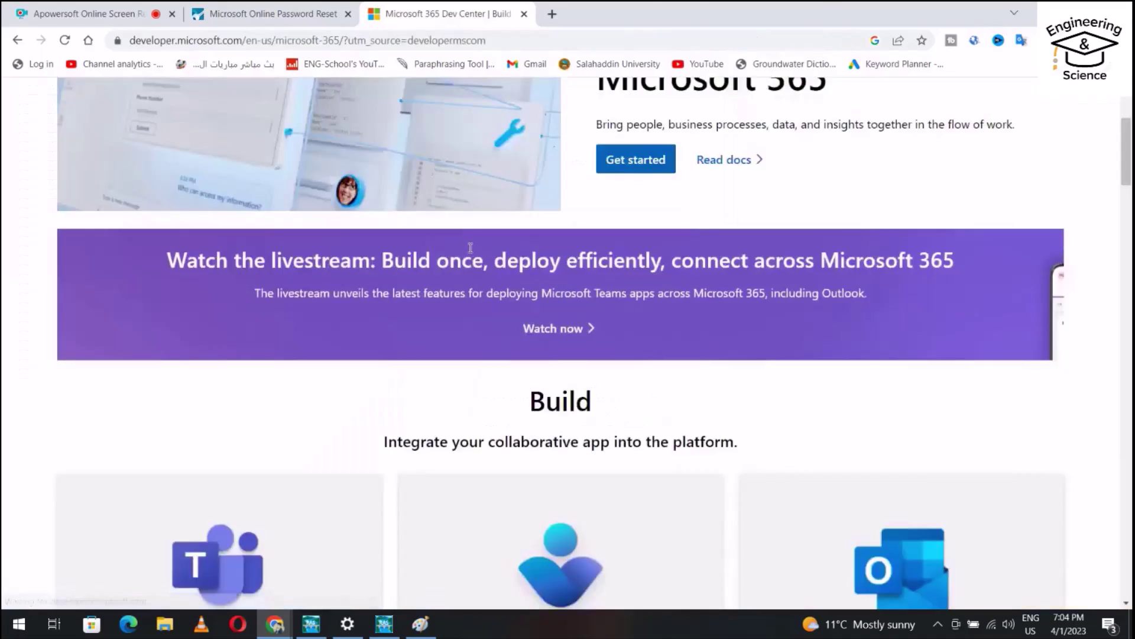
# On the Dev Center page, join the Microsoft 365 Developer Program
pyautogui.scroll(-4, 469, 245)
pyautogui.scroll(-5, 469, 246)
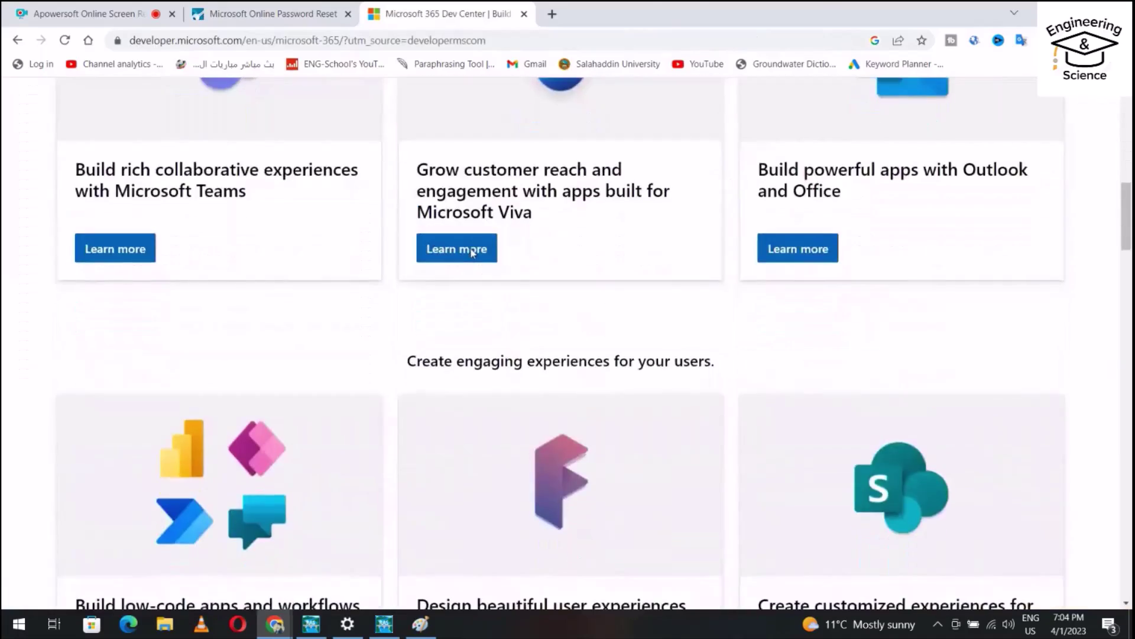
pyautogui.scroll(-5, 470, 248)
pyautogui.scroll(-10, 473, 254)
pyautogui.scroll(-10, 471, 253)
pyautogui.scroll(5, 471, 253)
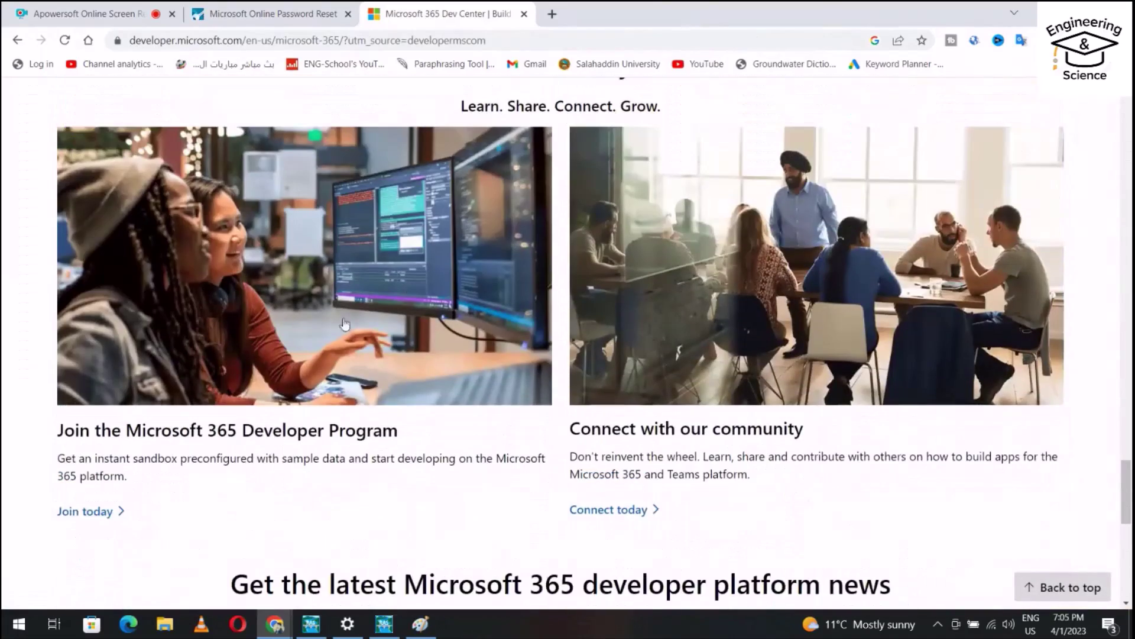
pyautogui.click(85, 514)
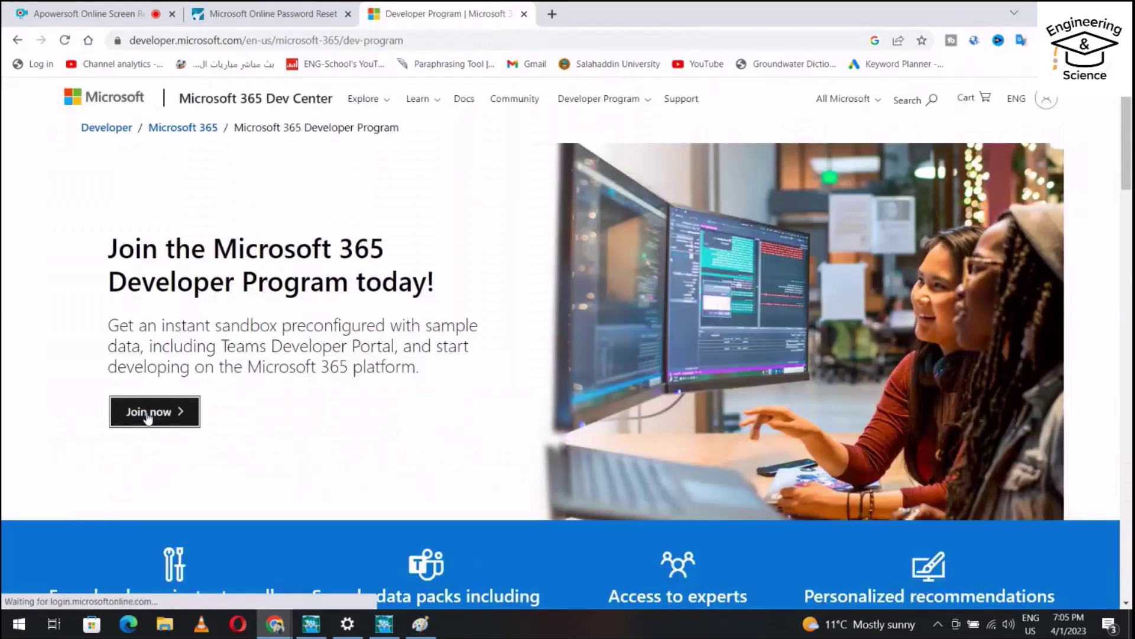
# Fill the join form: country Iraq, company Eng_school, terms accepted, Custom solutions focus, Microsoft Teams interest
pyautogui.click(153, 412)
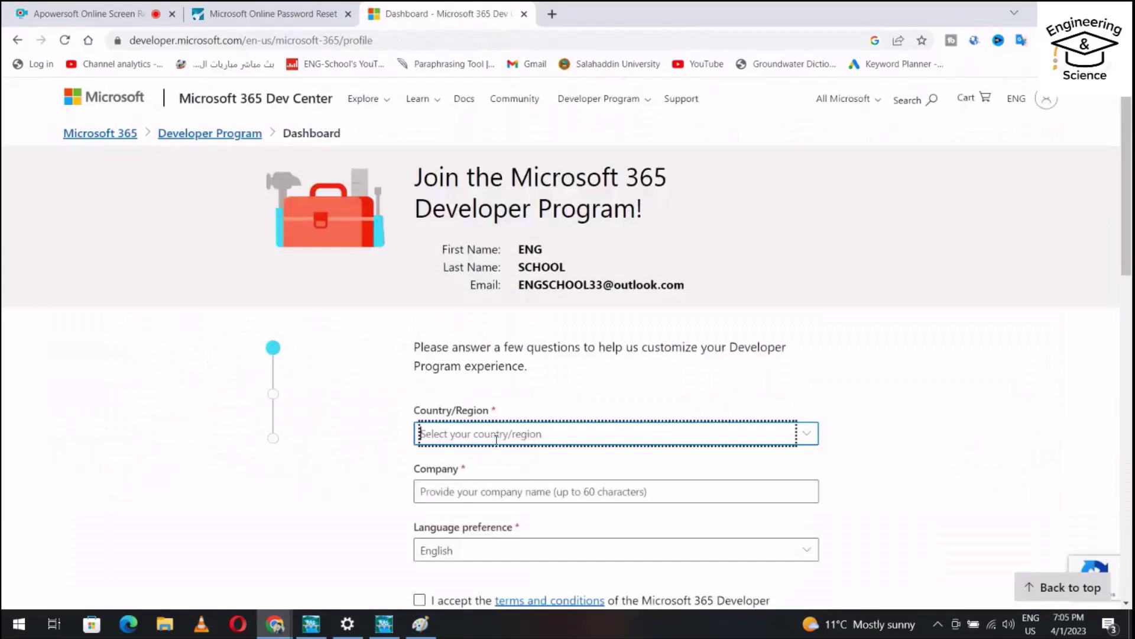
pyautogui.write('I')
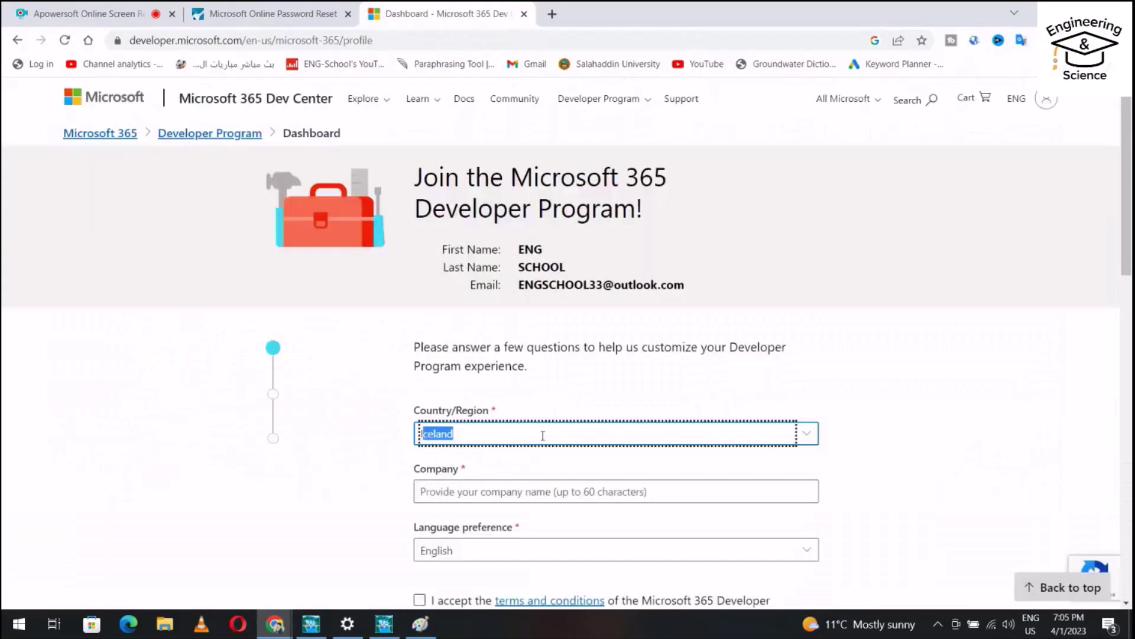
pyautogui.write('raq')
pyautogui.press('Tab')
pyautogui.write('Eng_school')
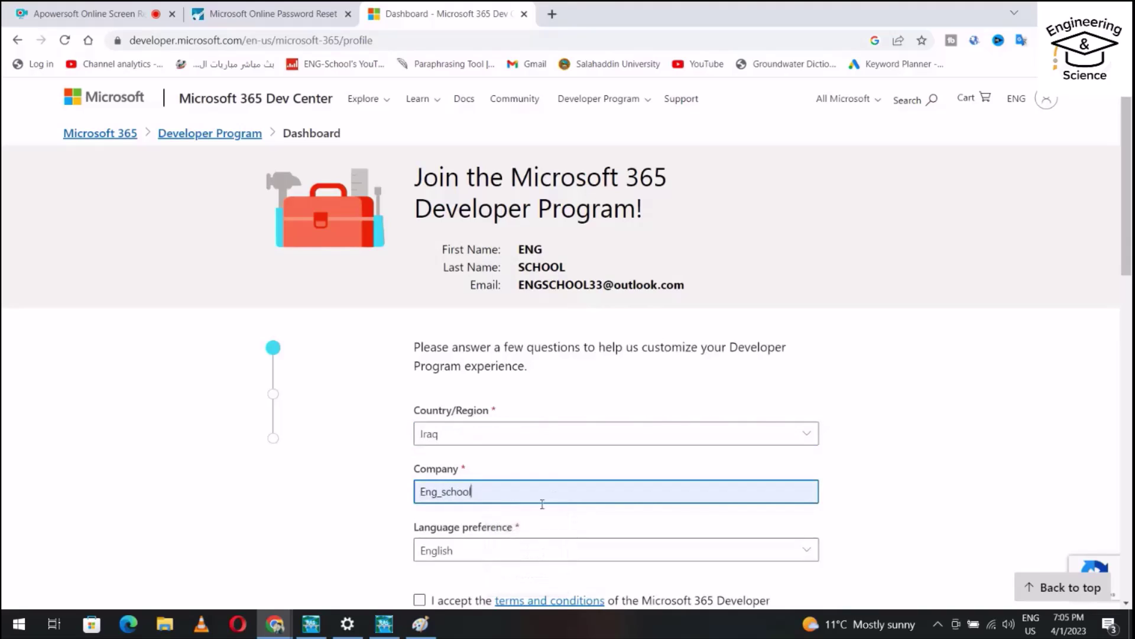
pyautogui.scroll(-1, 468, 556)
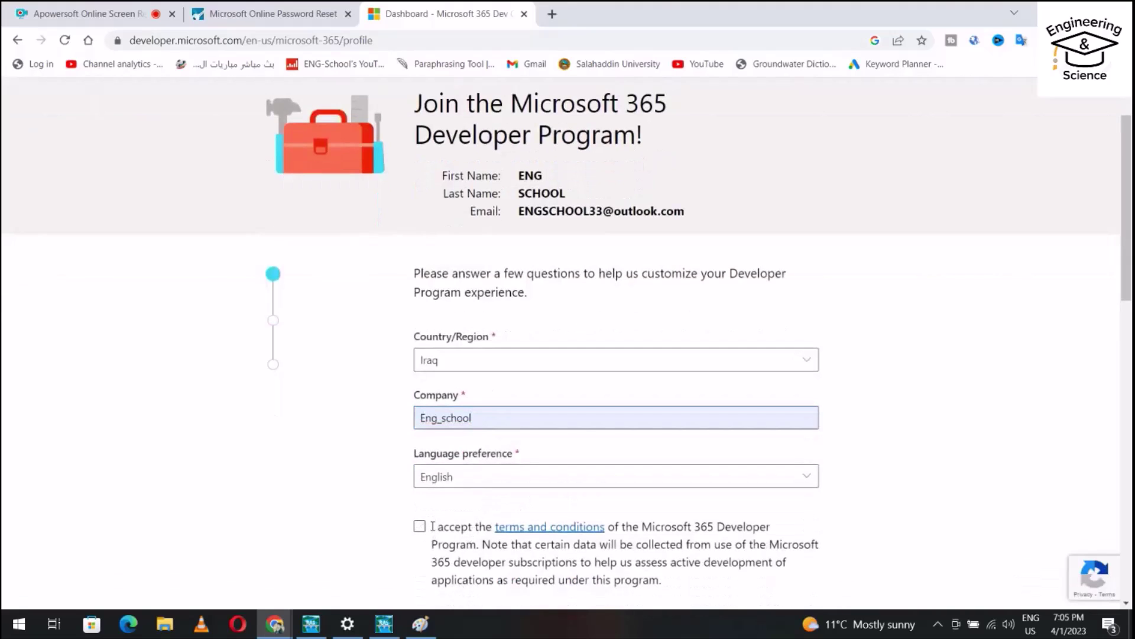
pyautogui.click(419, 526)
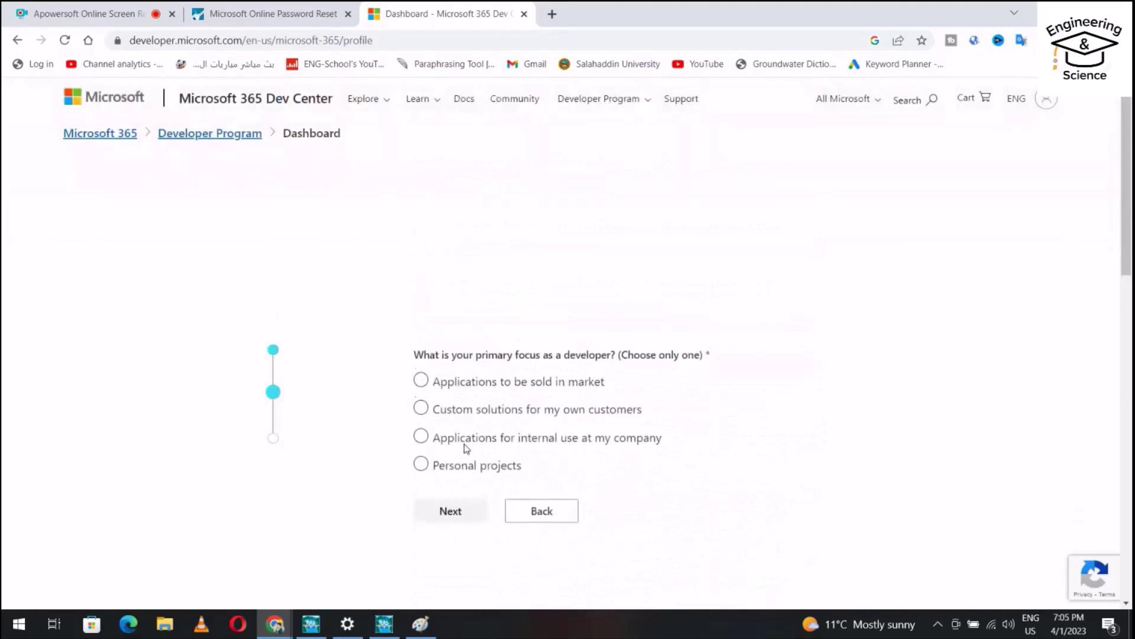
pyautogui.click(421, 404)
pyautogui.click(449, 506)
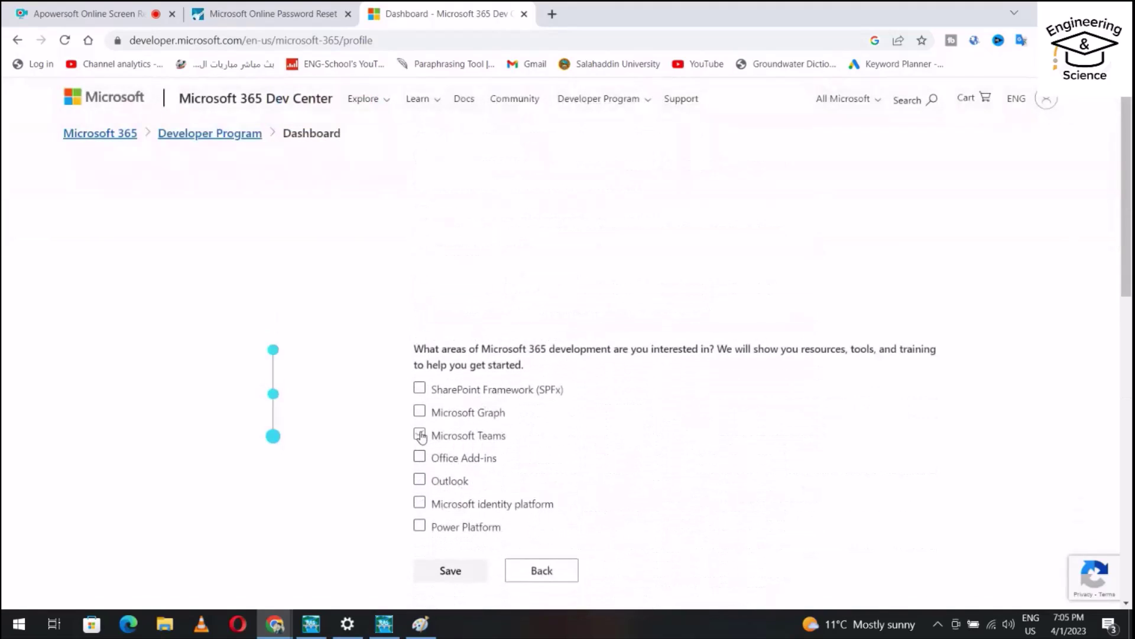
pyautogui.click(419, 434)
# Save the profile, pick Configurable sandbox, and enter the sandbox username and ENGschool12345 domain
pyautogui.click(456, 574)
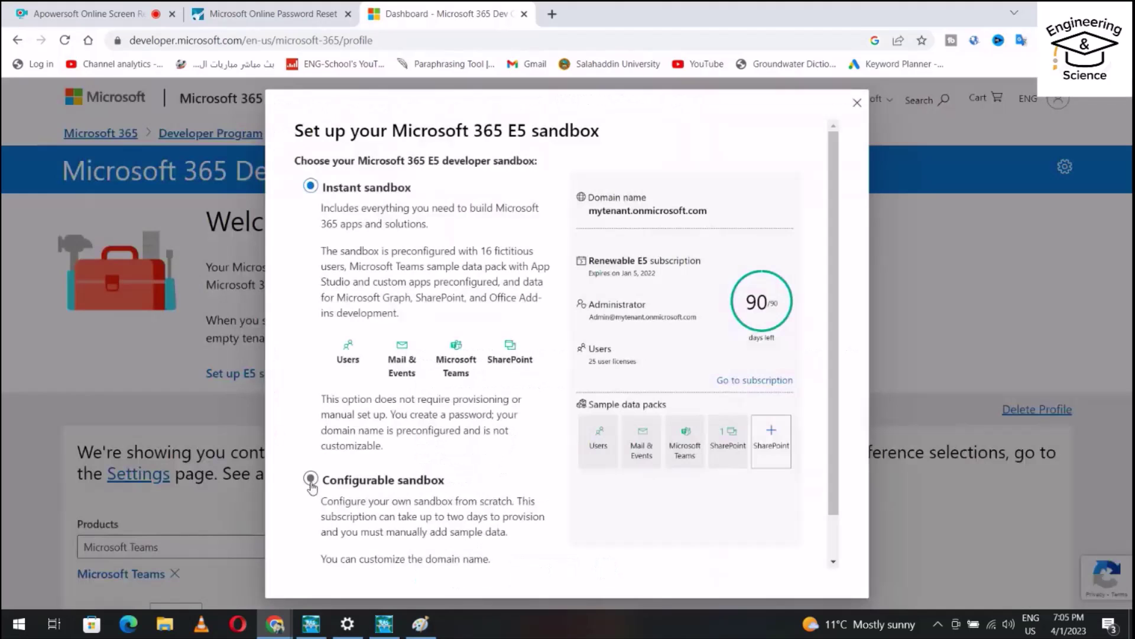
pyautogui.click(311, 479)
pyautogui.scroll(-1, 310, 484)
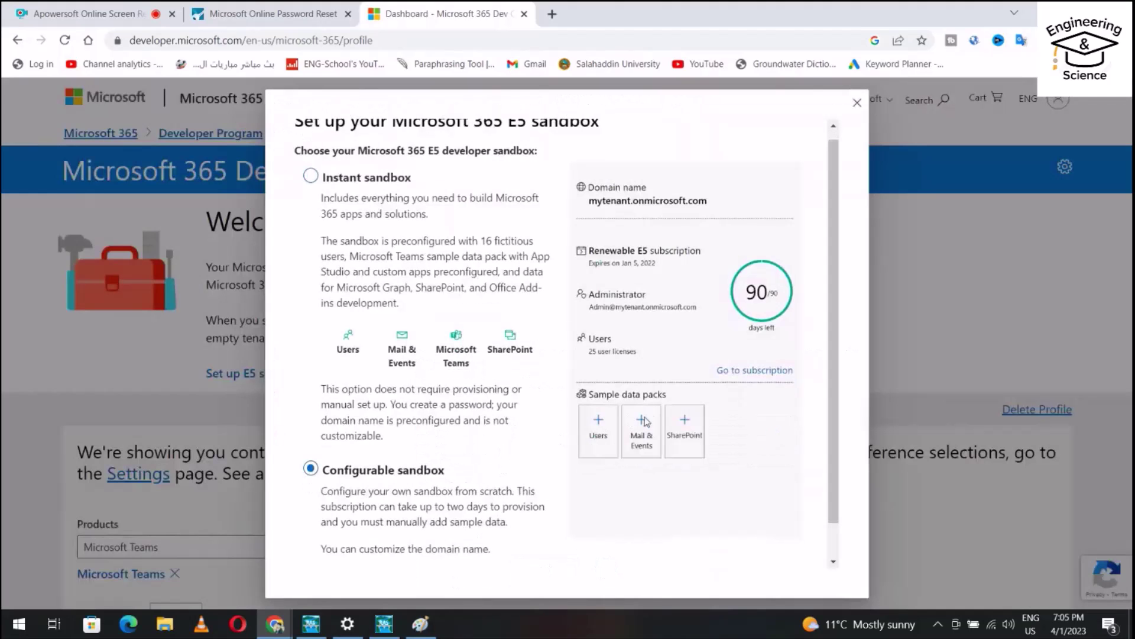
pyautogui.click(730, 558)
pyautogui.click(482, 240)
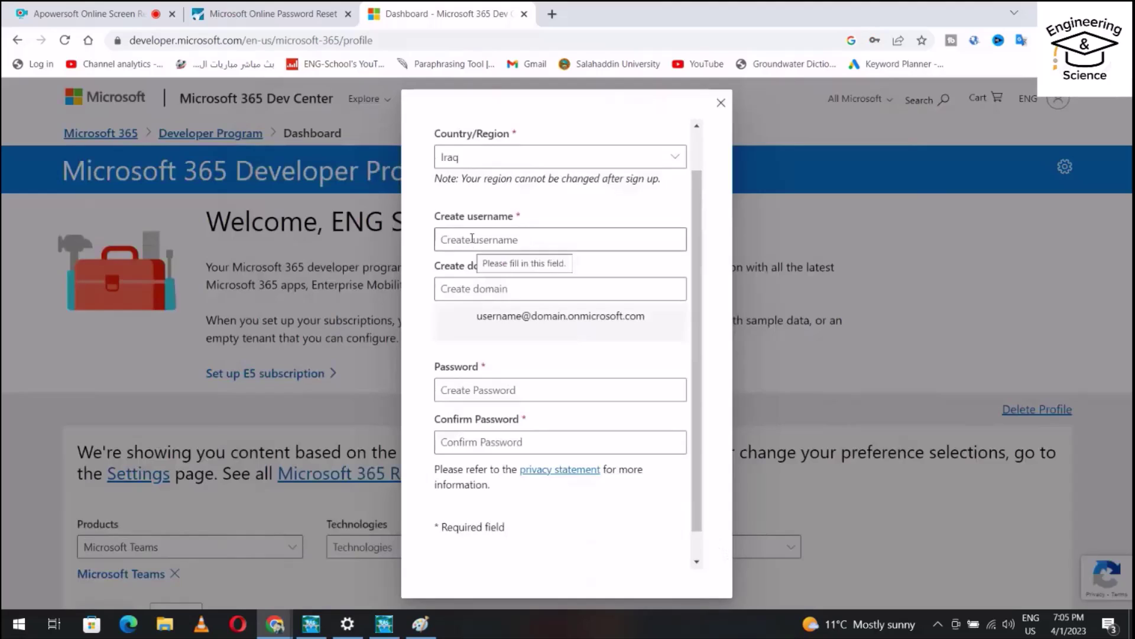
pyautogui.write('ENG-SCHOOL')
pyautogui.click(460, 290)
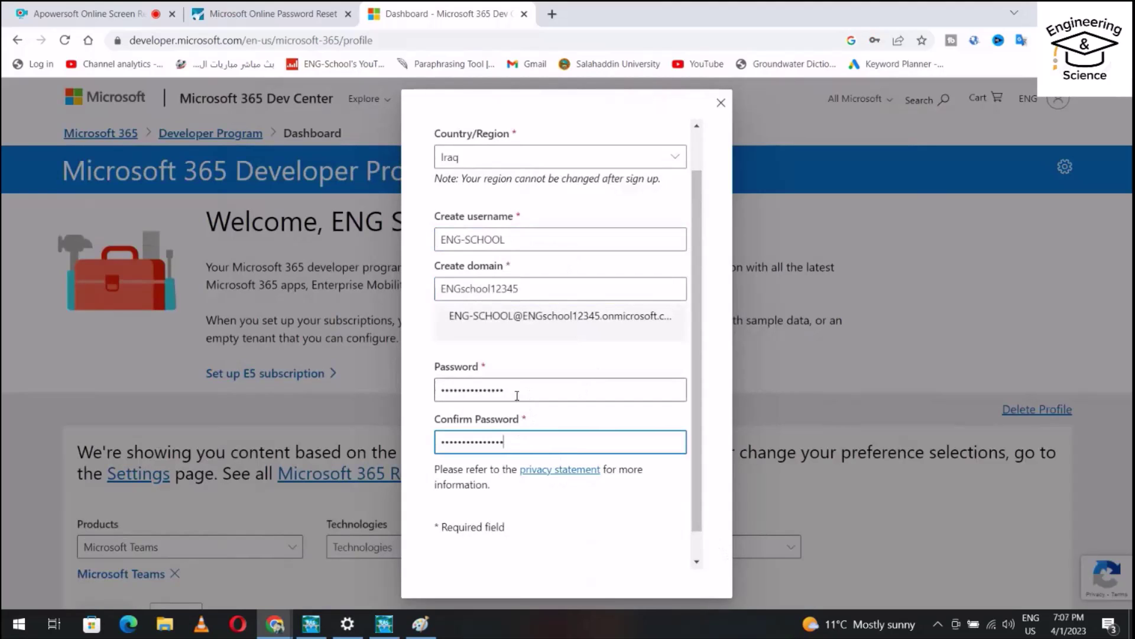
pyautogui.scroll(-1, 517, 495)
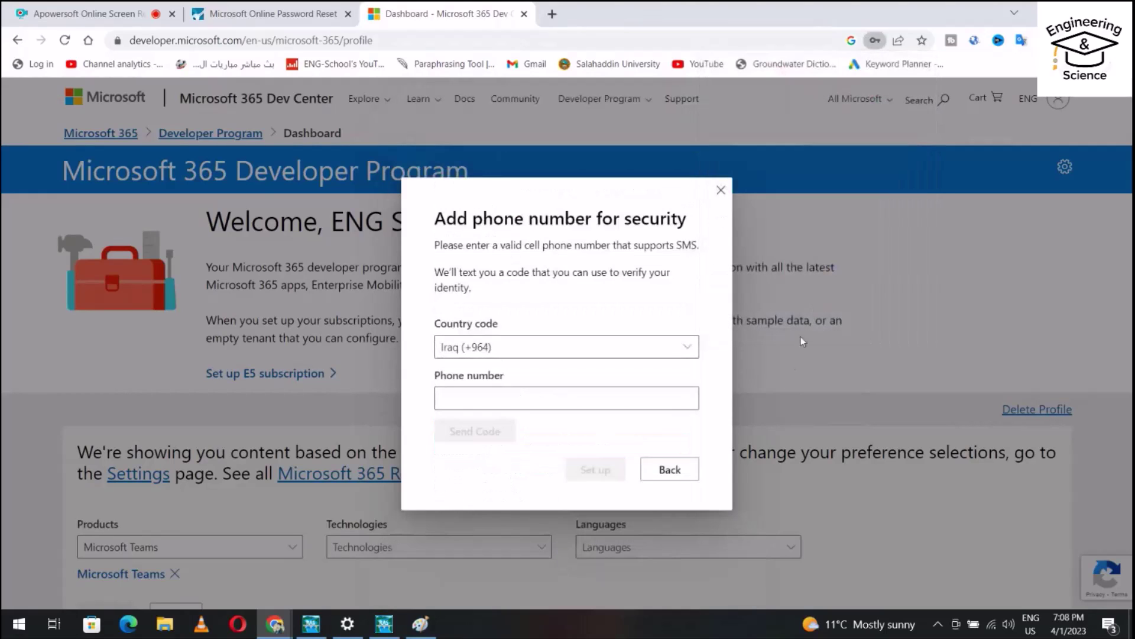
# Verify the security phone number with the SMS code and set up the E5 sandbox
pyautogui.click(513, 395)
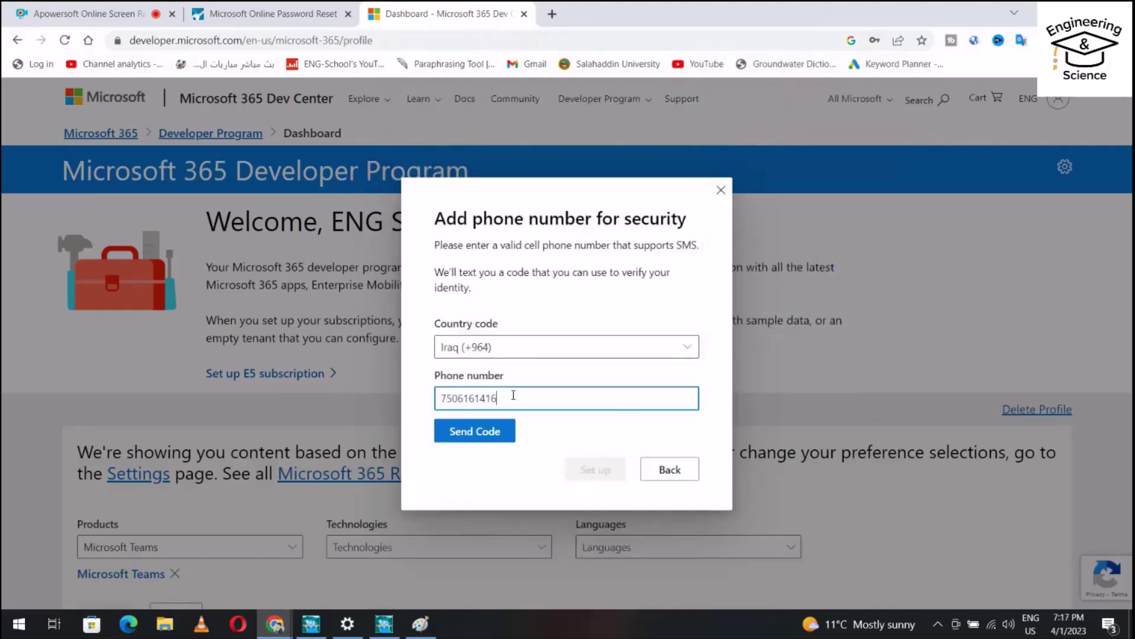
pyautogui.click(482, 432)
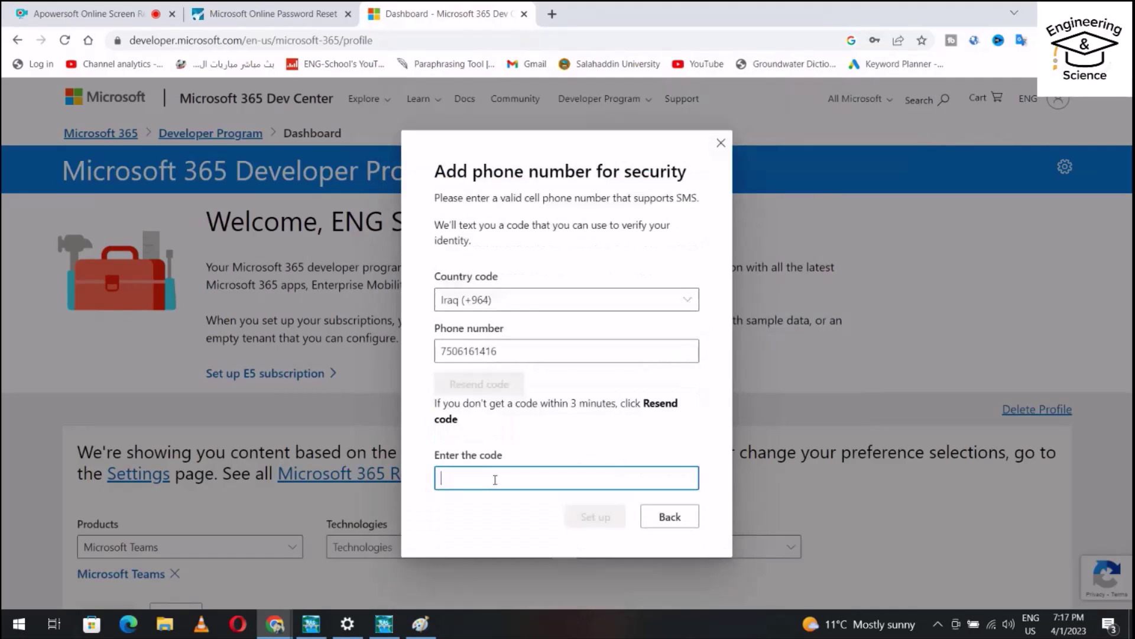
pyautogui.click(594, 520)
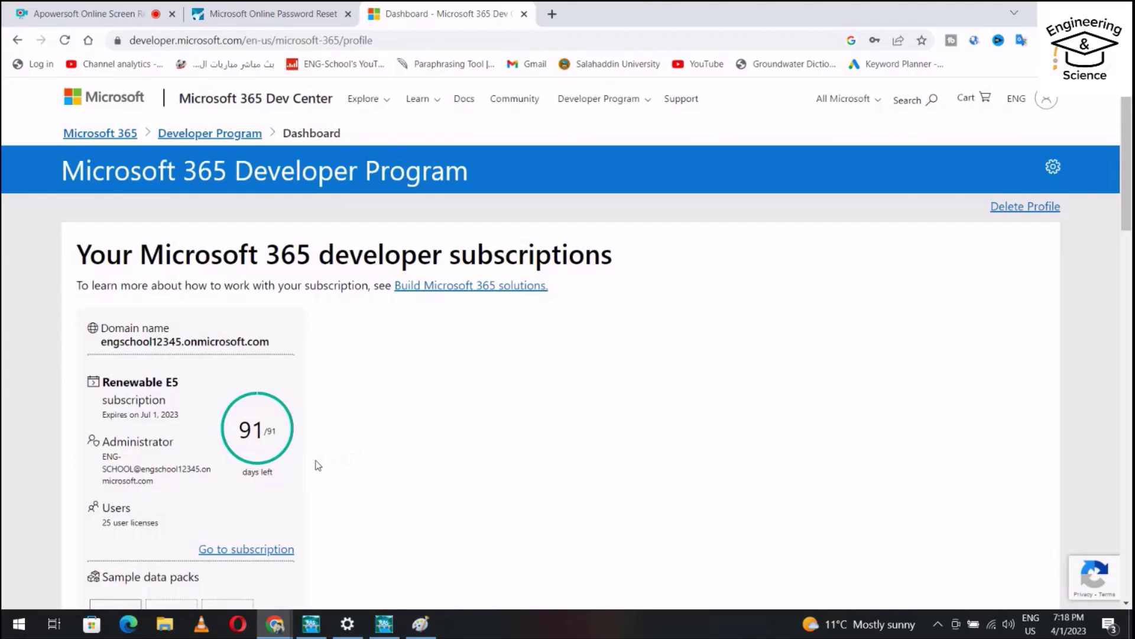
# Sign in to the new subscription with the admin password and choose to stay signed in
pyautogui.click(242, 552)
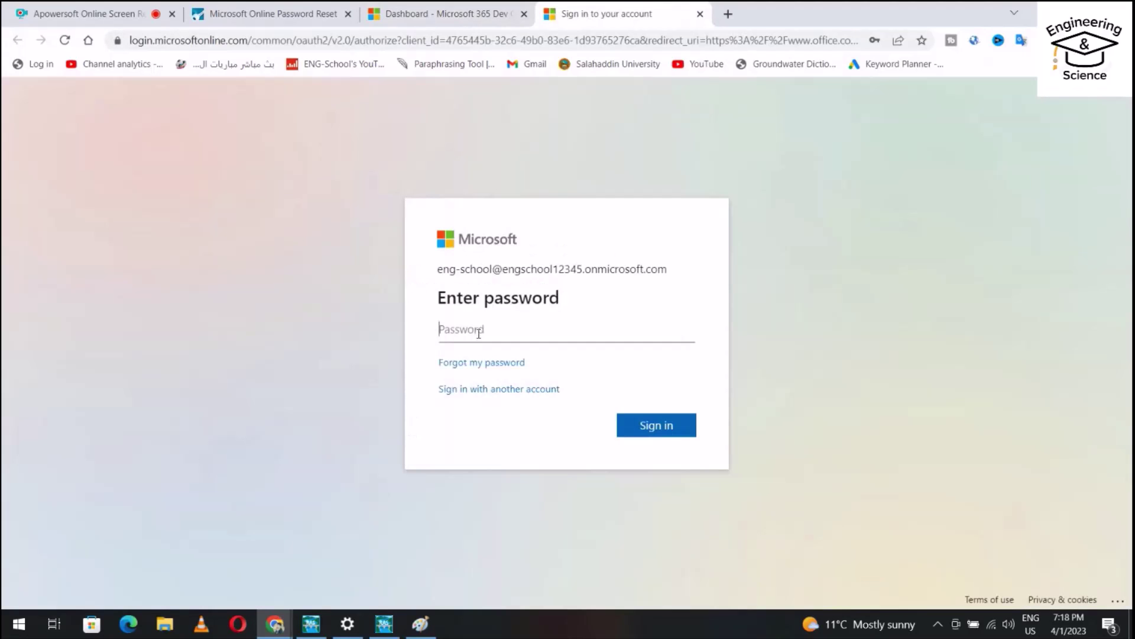
pyautogui.hotkey('ctrl', 'v')
pyautogui.click(667, 437)
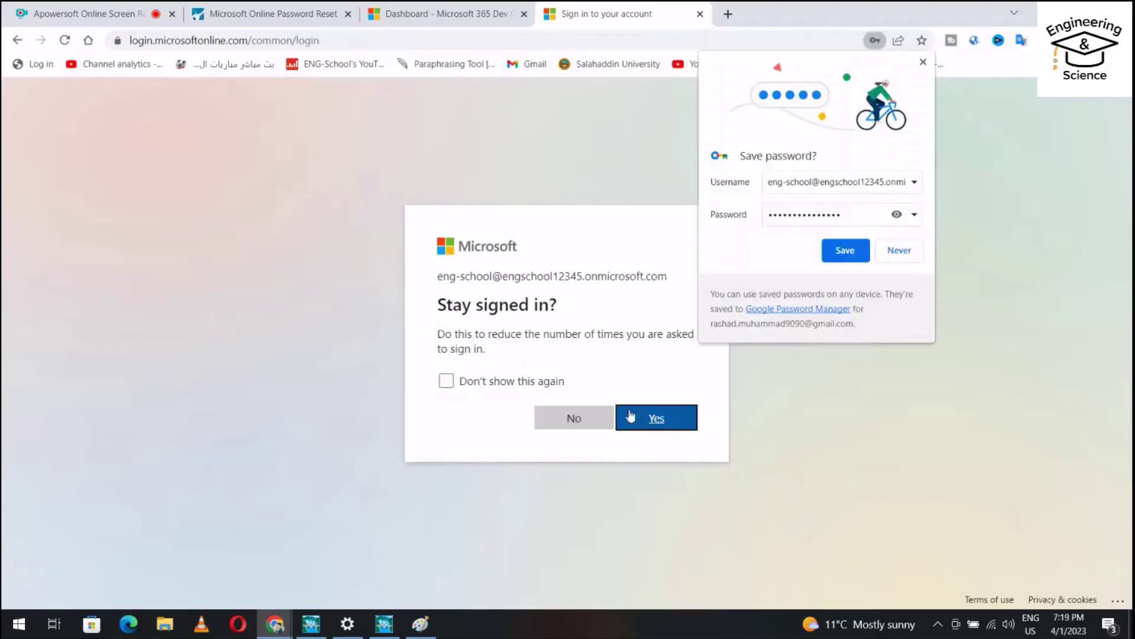
pyautogui.click(452, 381)
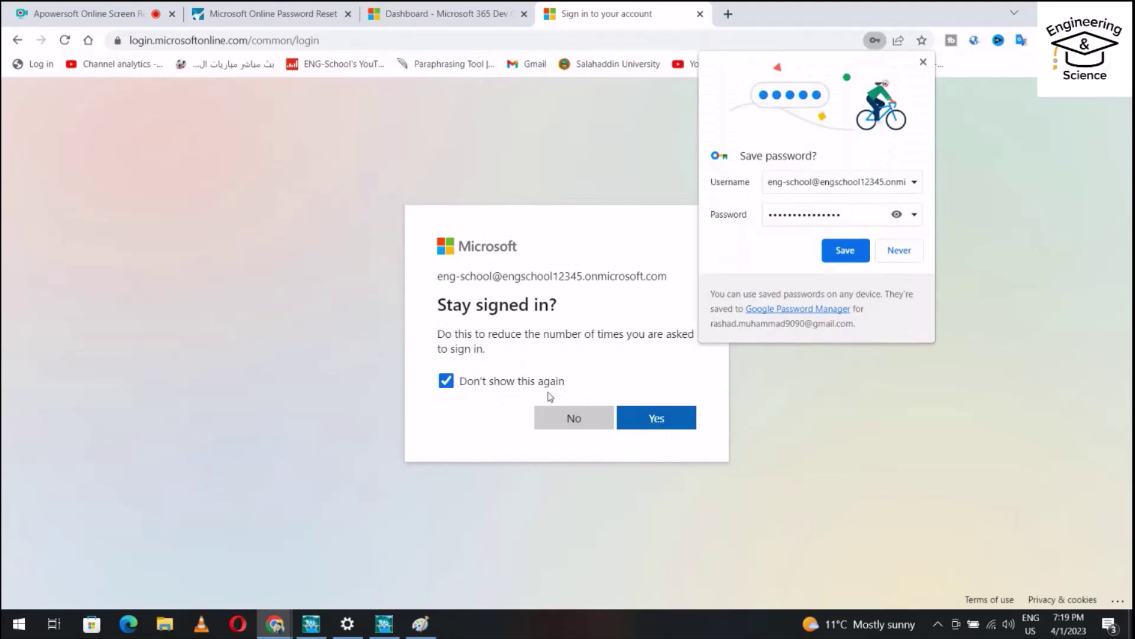
pyautogui.click(648, 420)
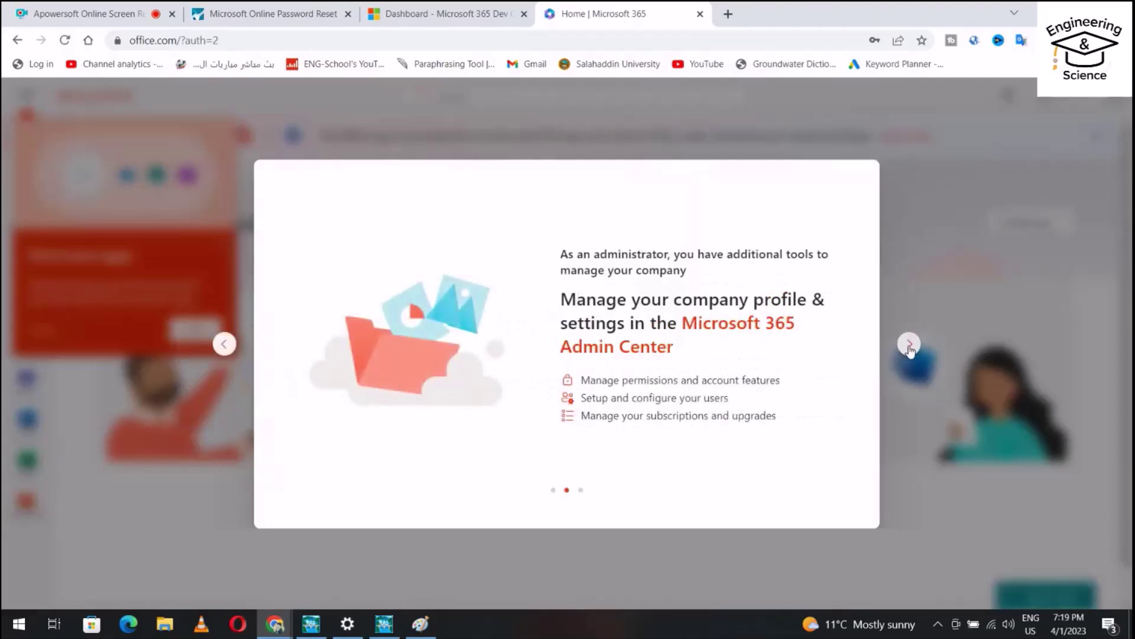
# Dismiss the welcome tour, download the Microsoft 365 apps installer and show it in its folder
pyautogui.click(910, 346)
pyautogui.click(909, 345)
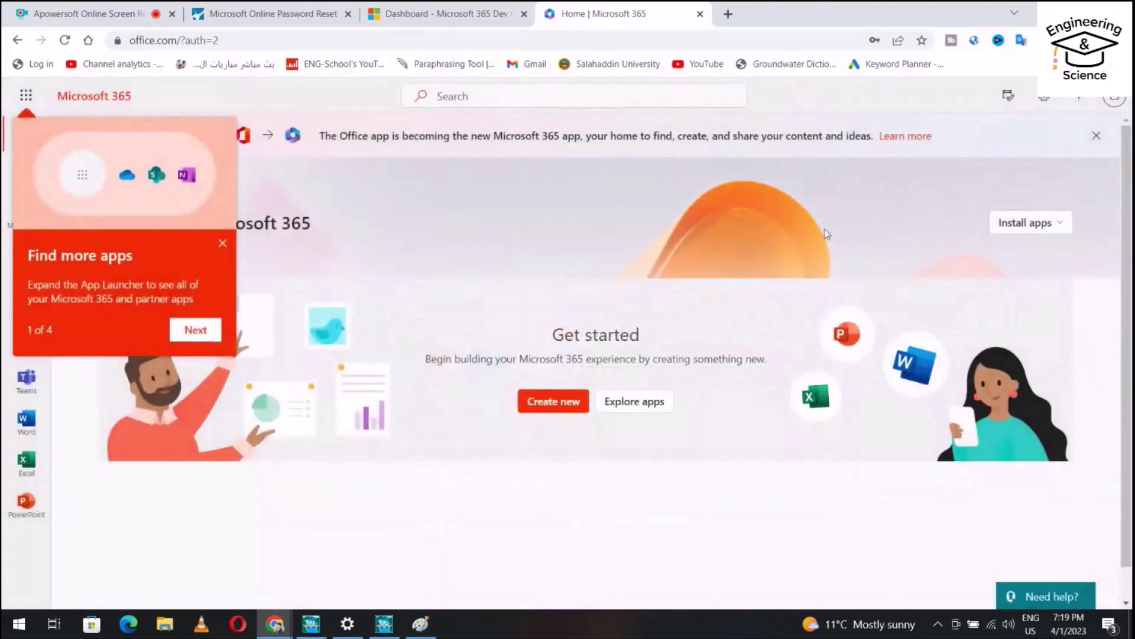
pyautogui.click(1064, 224)
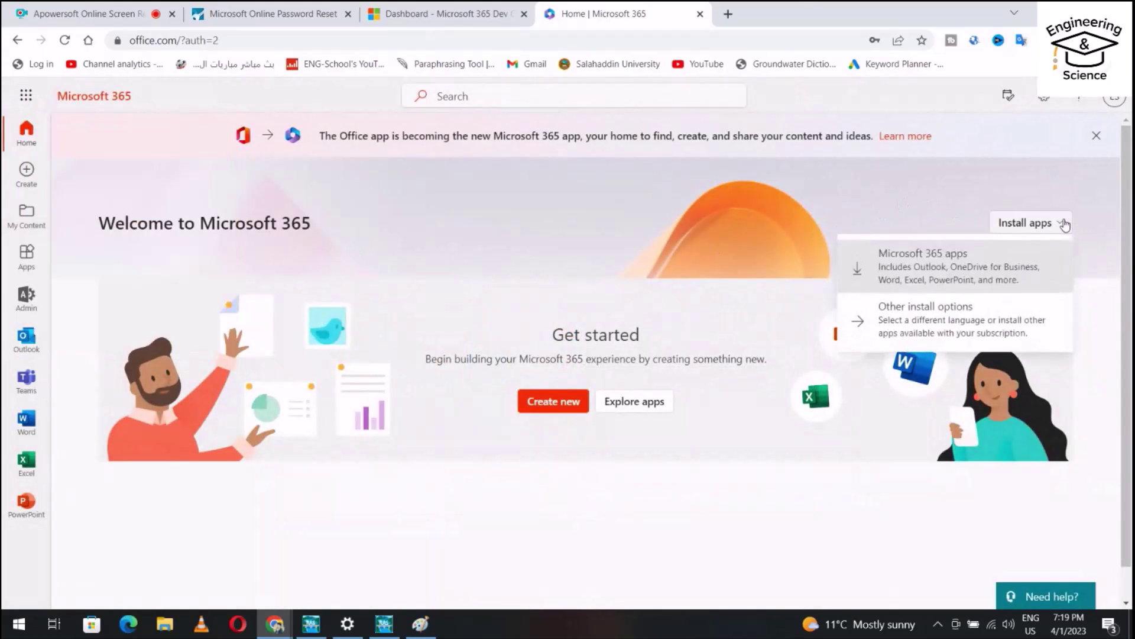
pyautogui.click(907, 270)
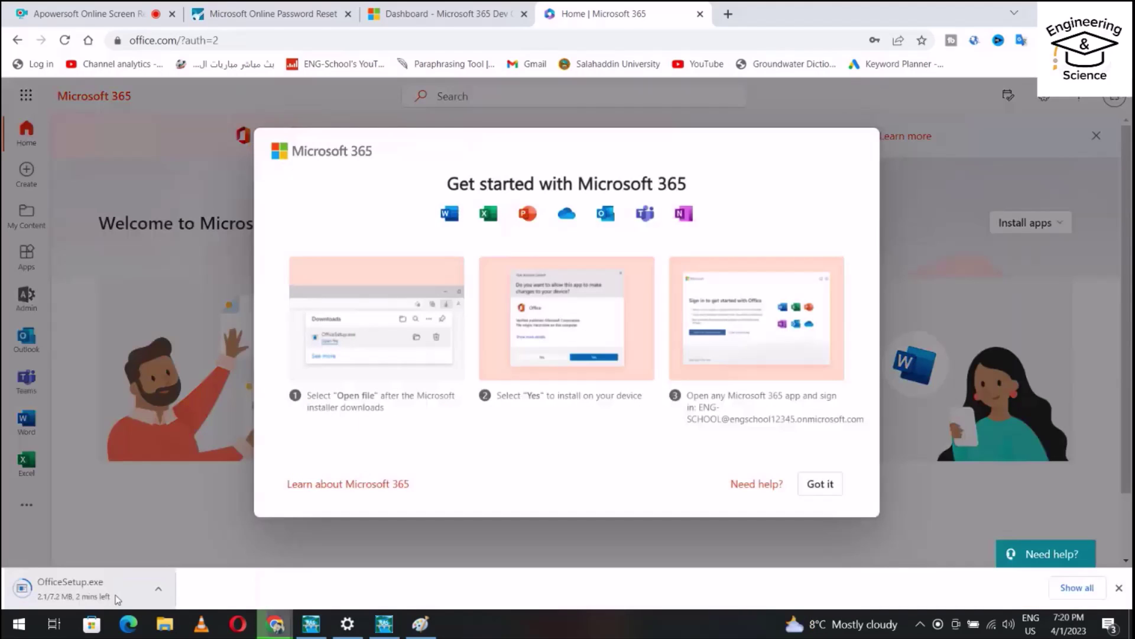
pyautogui.click(158, 588)
pyautogui.click(191, 536)
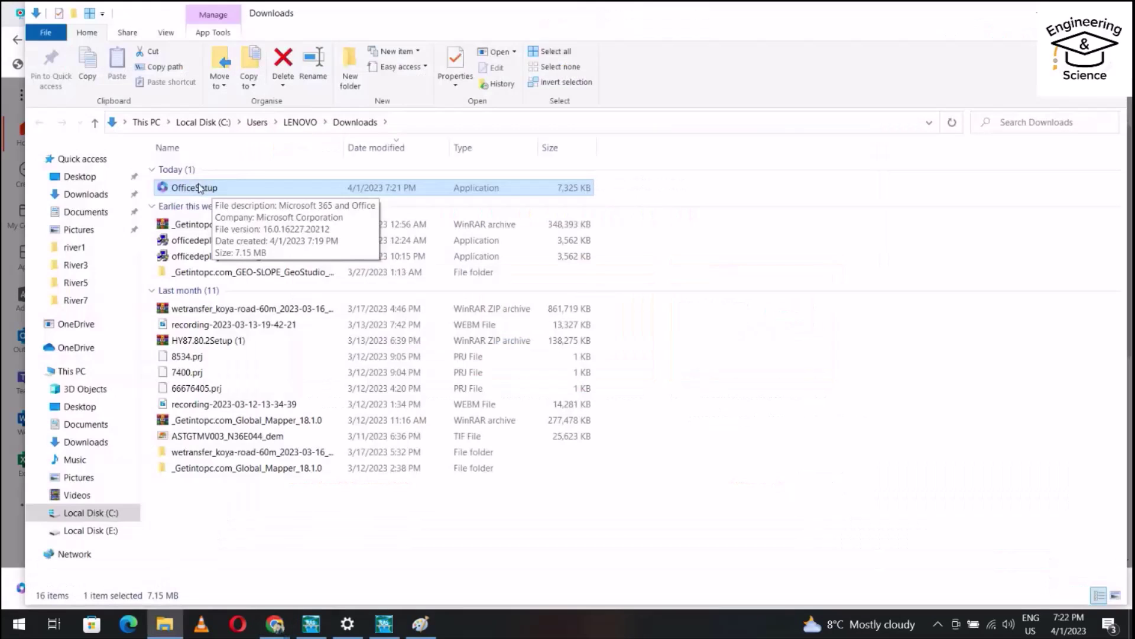
# Run OfficeSetup from Downloads as administrator, allowing it past SmartScreen
pyautogui.rightClick(199, 188)
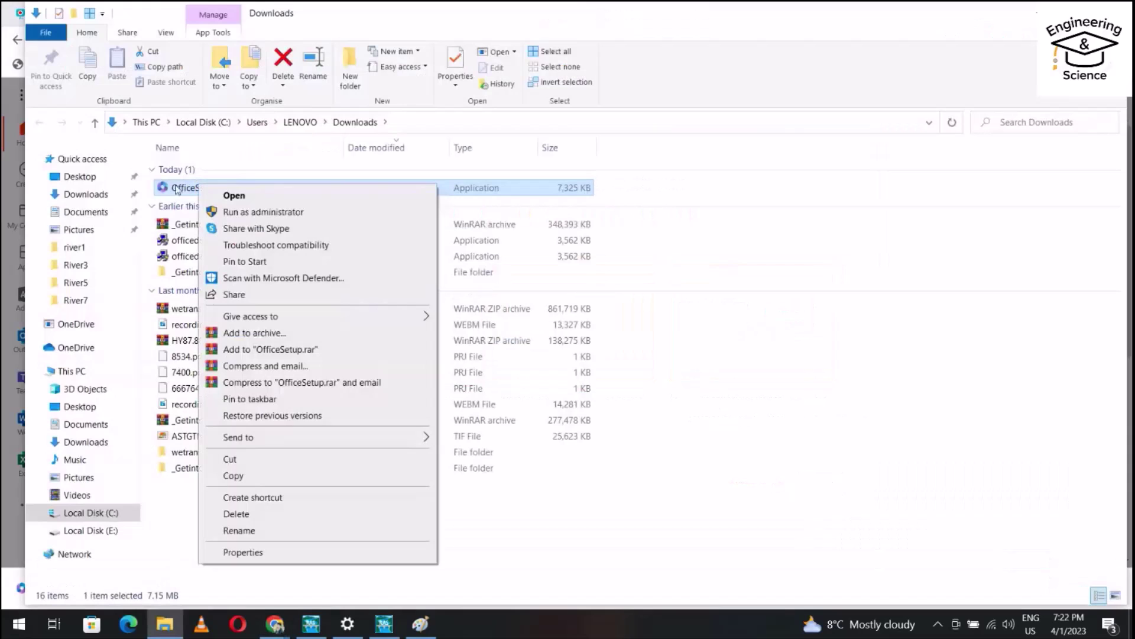
pyautogui.click(228, 213)
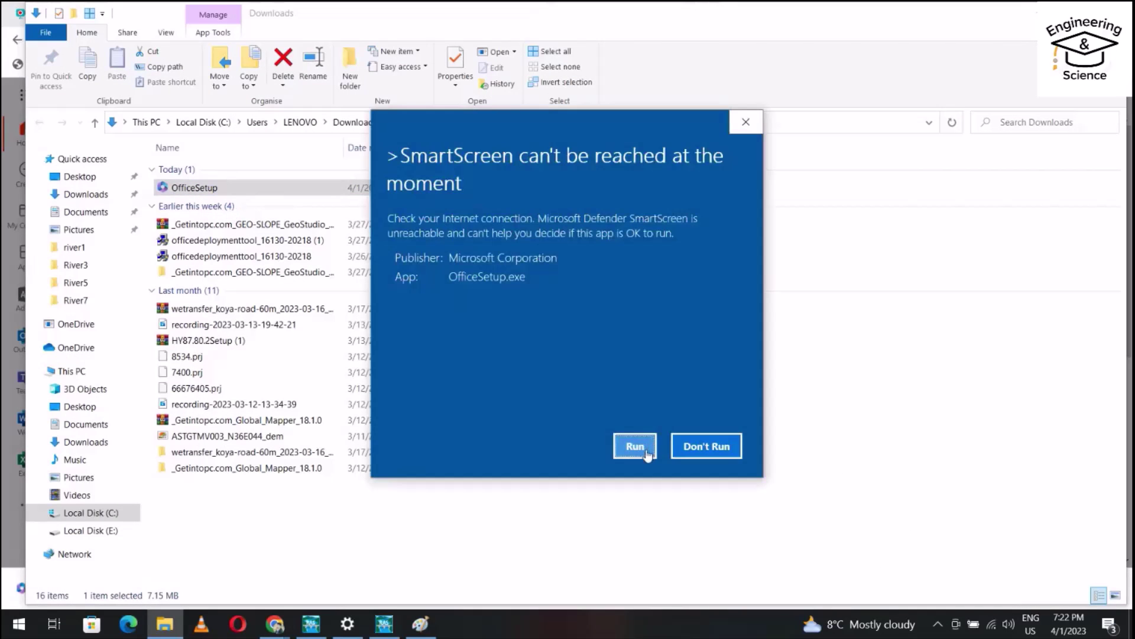
pyautogui.click(635, 446)
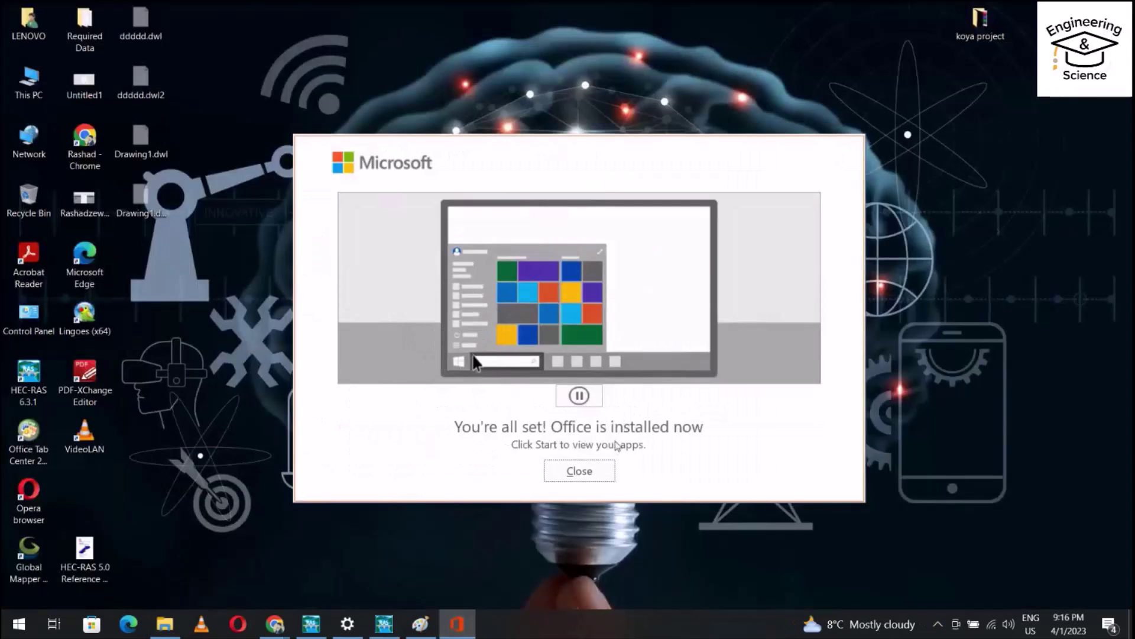
# Dismiss the Office installed notice and launch Excel from the Start menu's recently added apps
pyautogui.click(583, 474)
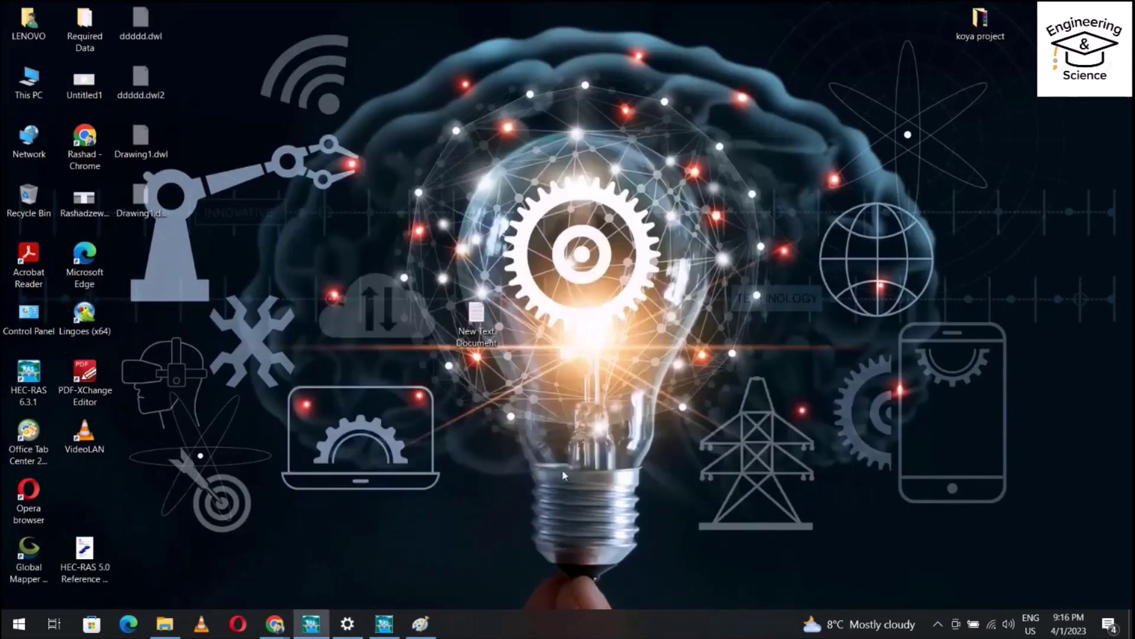
pyautogui.click(17, 628)
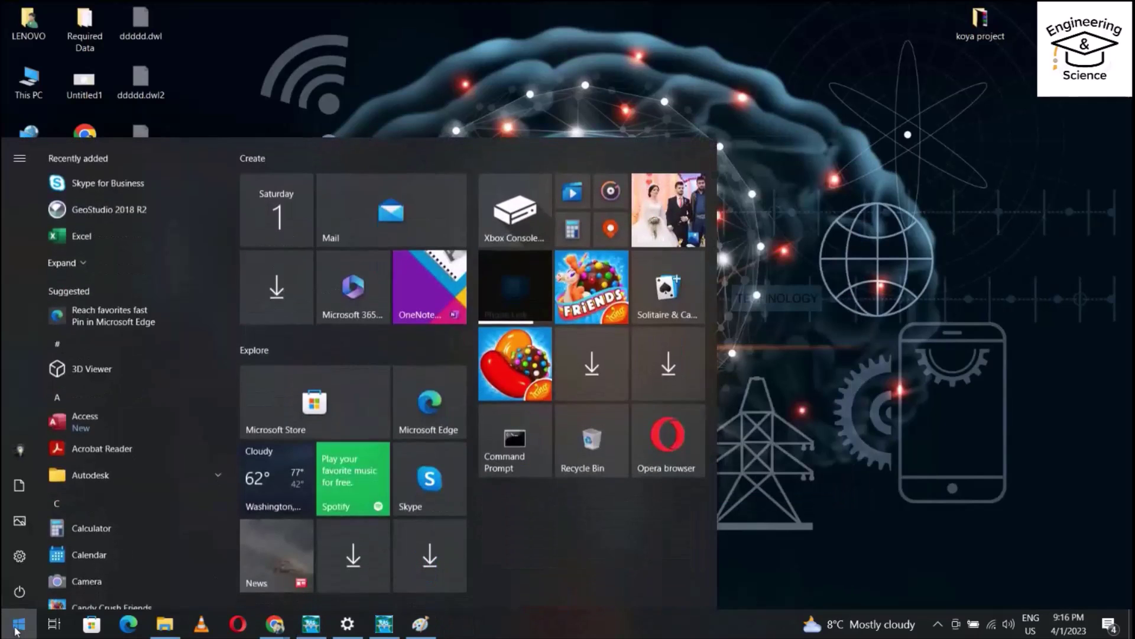
pyautogui.click(83, 236)
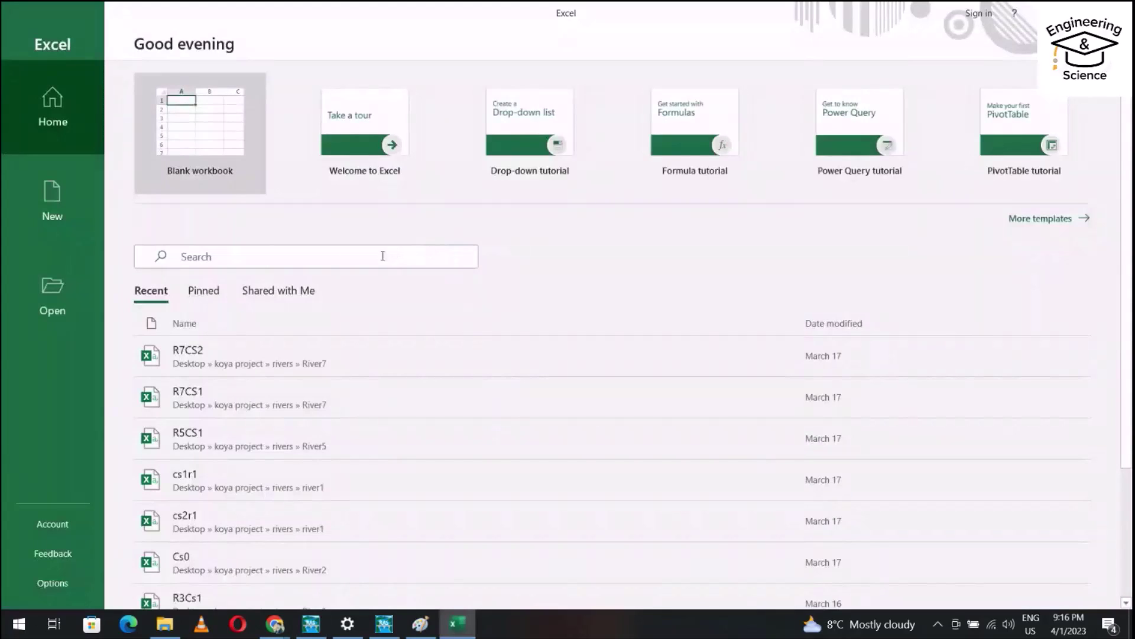
# Start a blank workbook and activate Office by signing in with the sandbox account's password, staying signed in
pyautogui.click(214, 134)
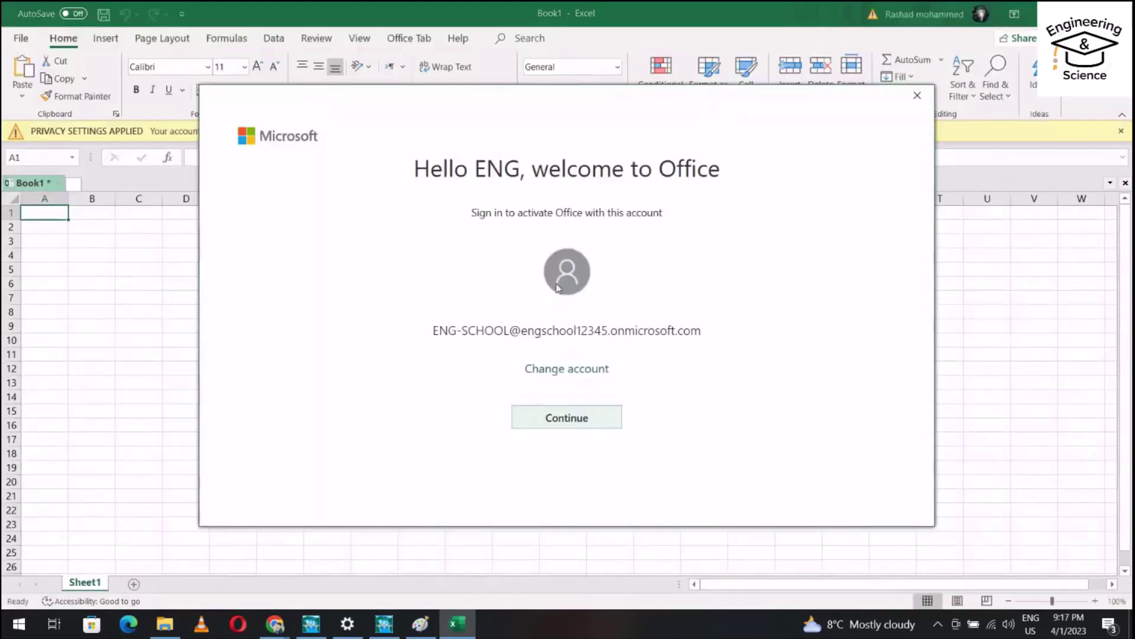
pyautogui.click(555, 420)
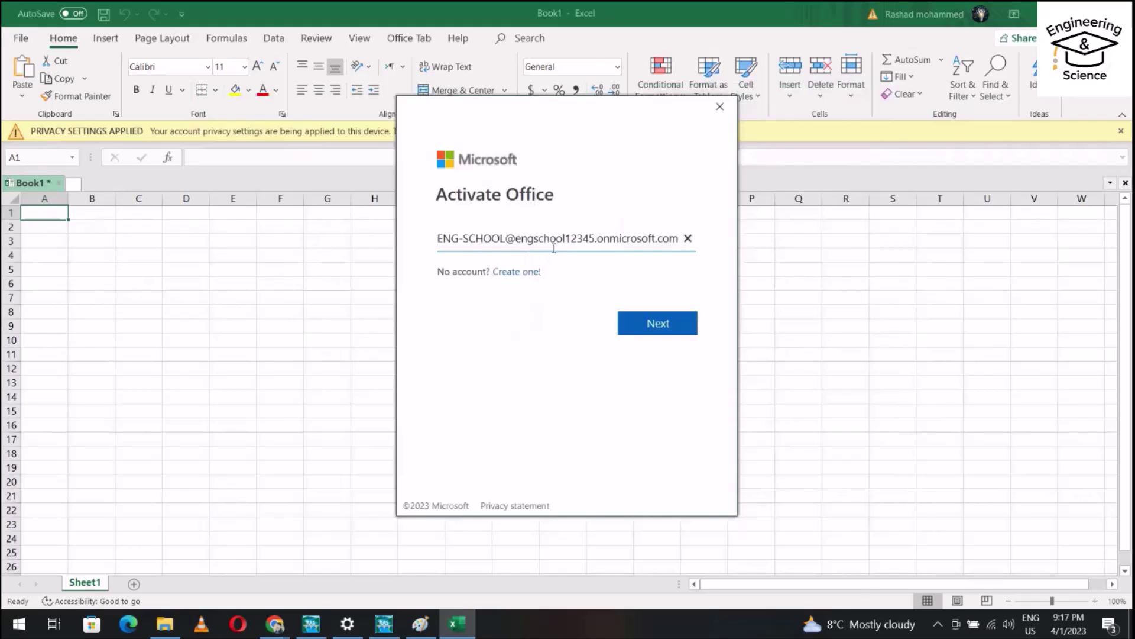
pyautogui.click(658, 327)
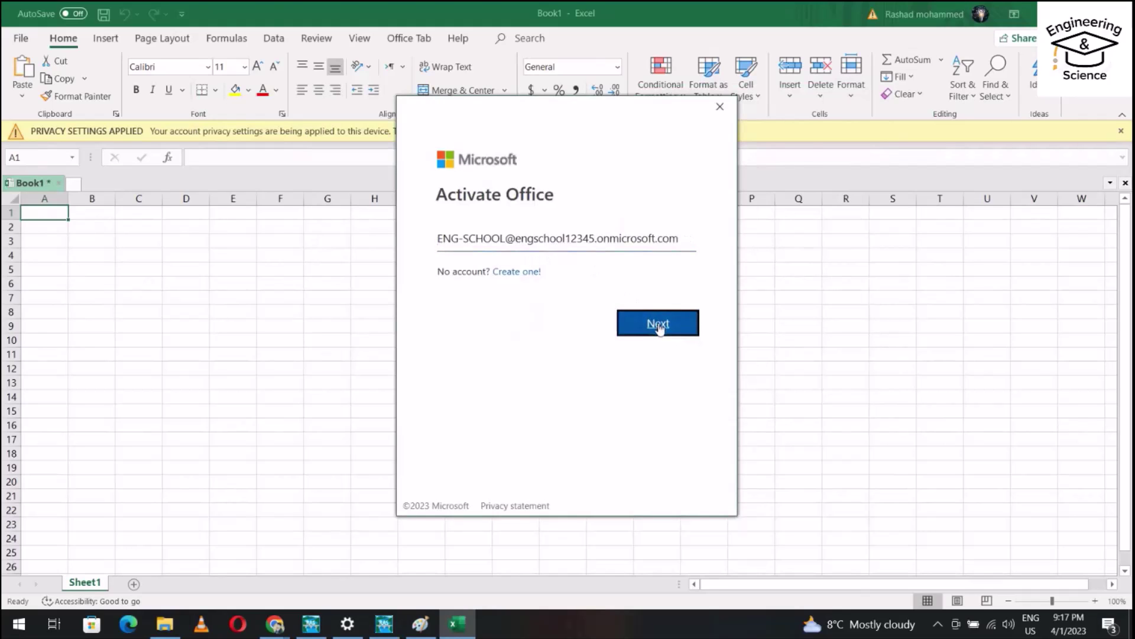
pyautogui.write('***************')
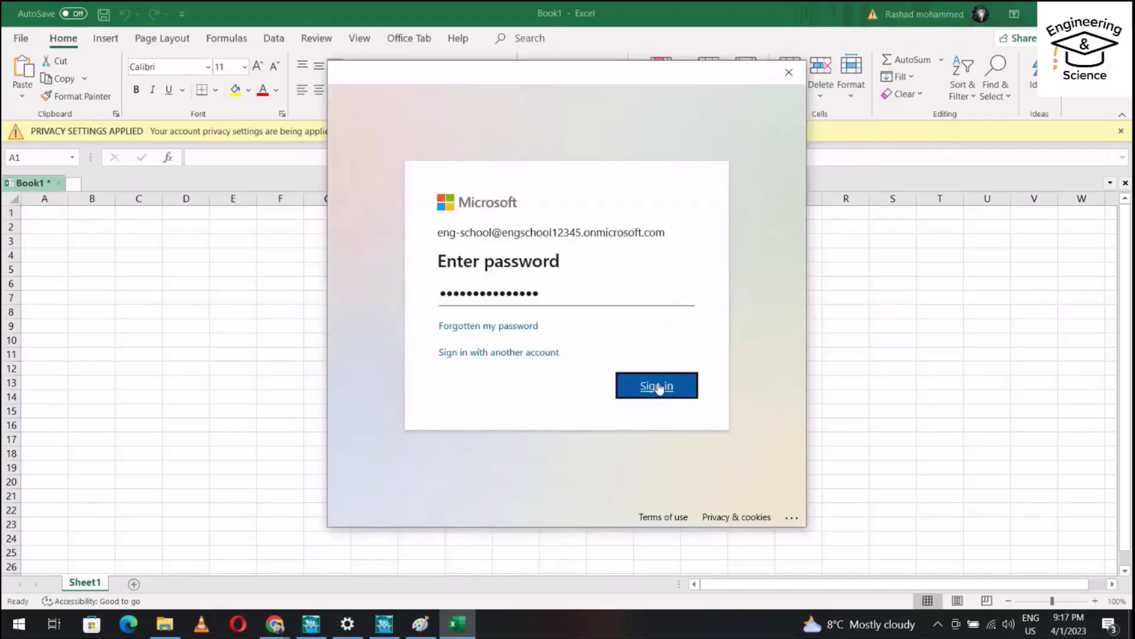
pyautogui.click(657, 385)
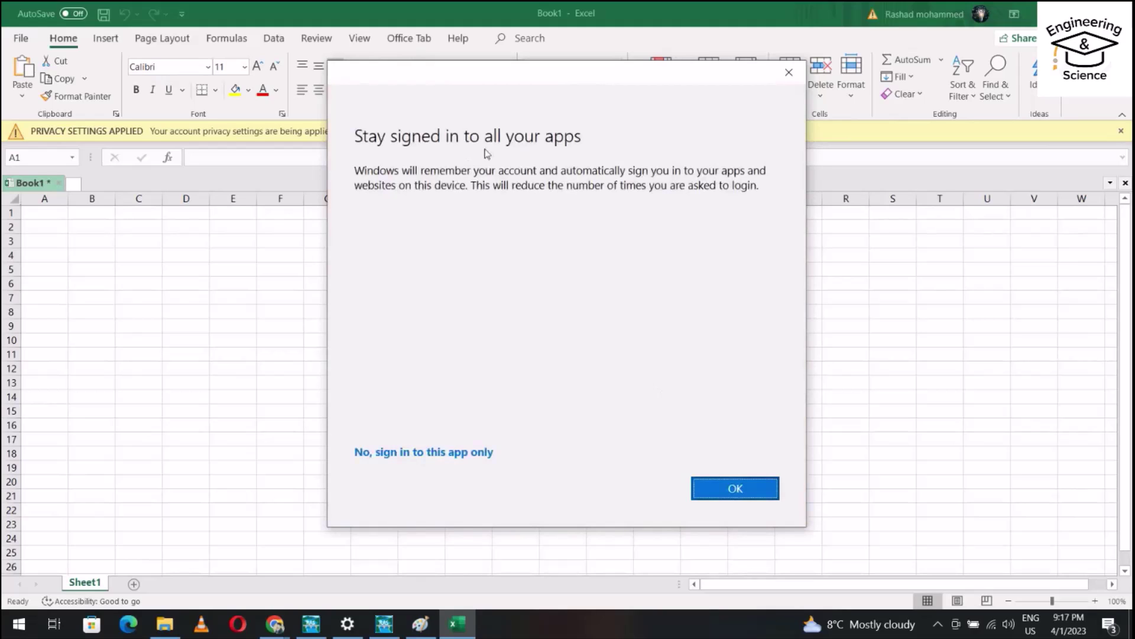
pyautogui.click(743, 492)
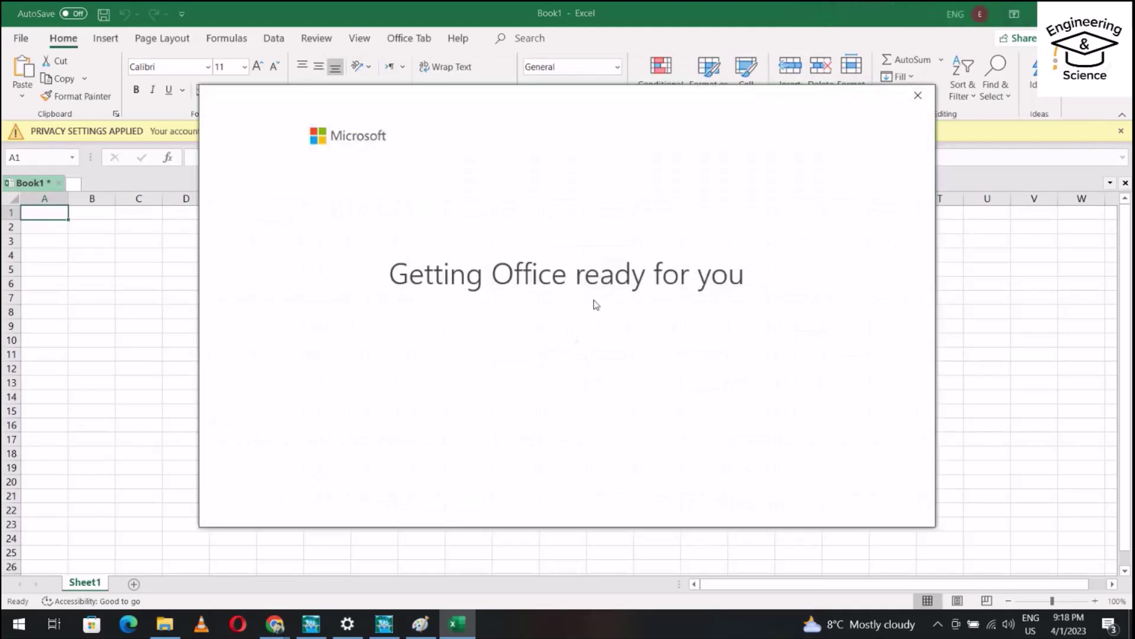
# Accept the Office license, dismiss the privacy notice, and view the Office 365 ProPlus details under File > Account
pyautogui.click(577, 437)
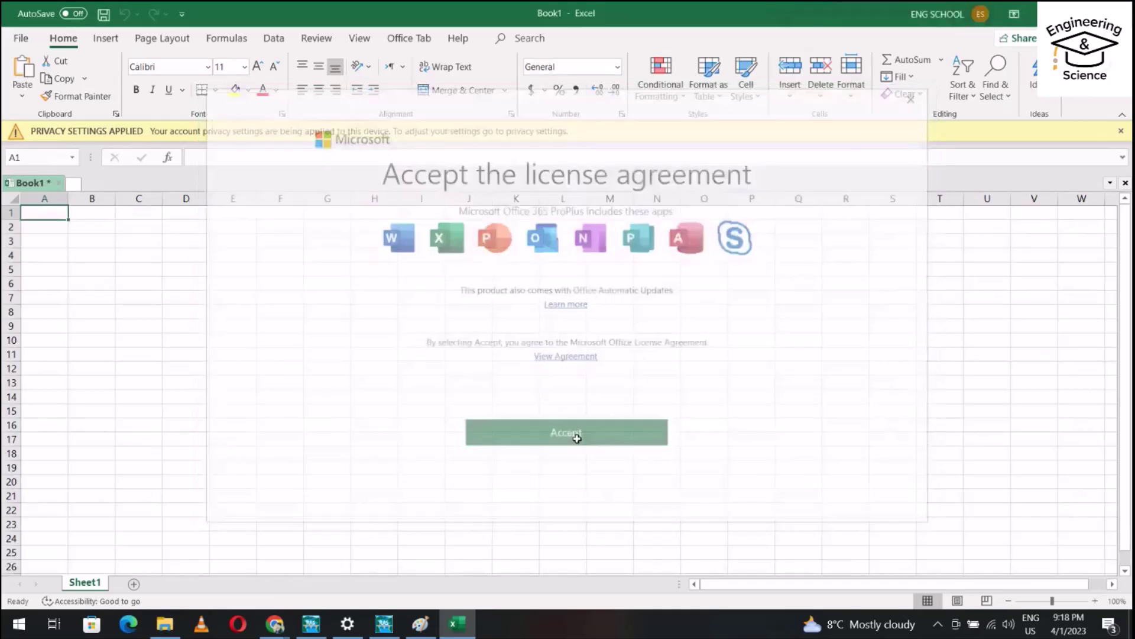
pyautogui.click(839, 478)
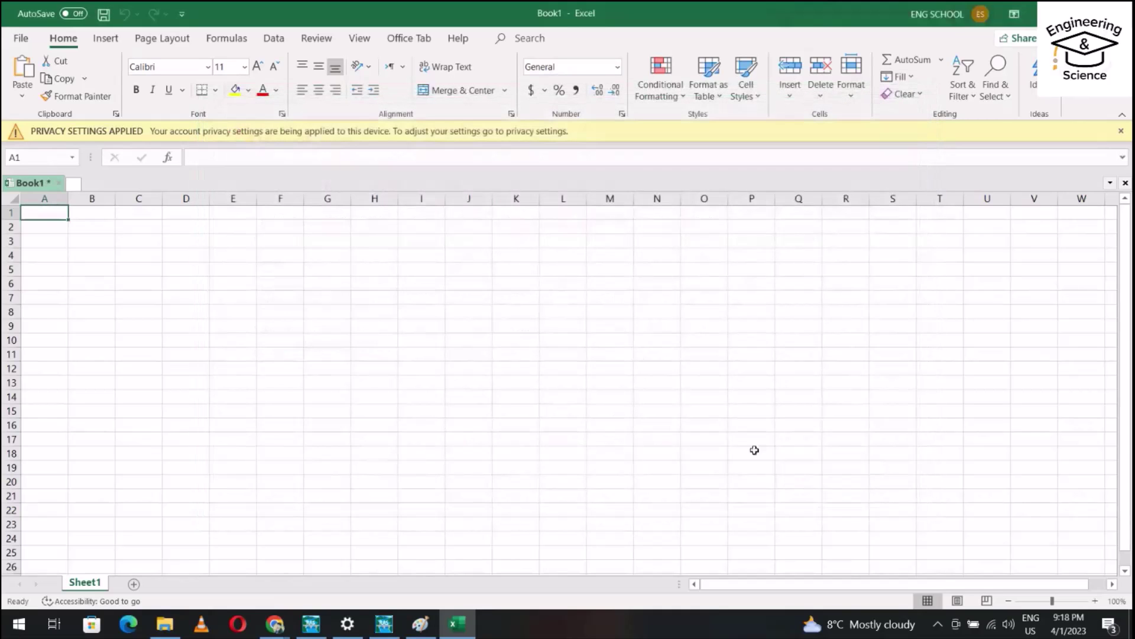
pyautogui.click(20, 38)
pyautogui.click(57, 524)
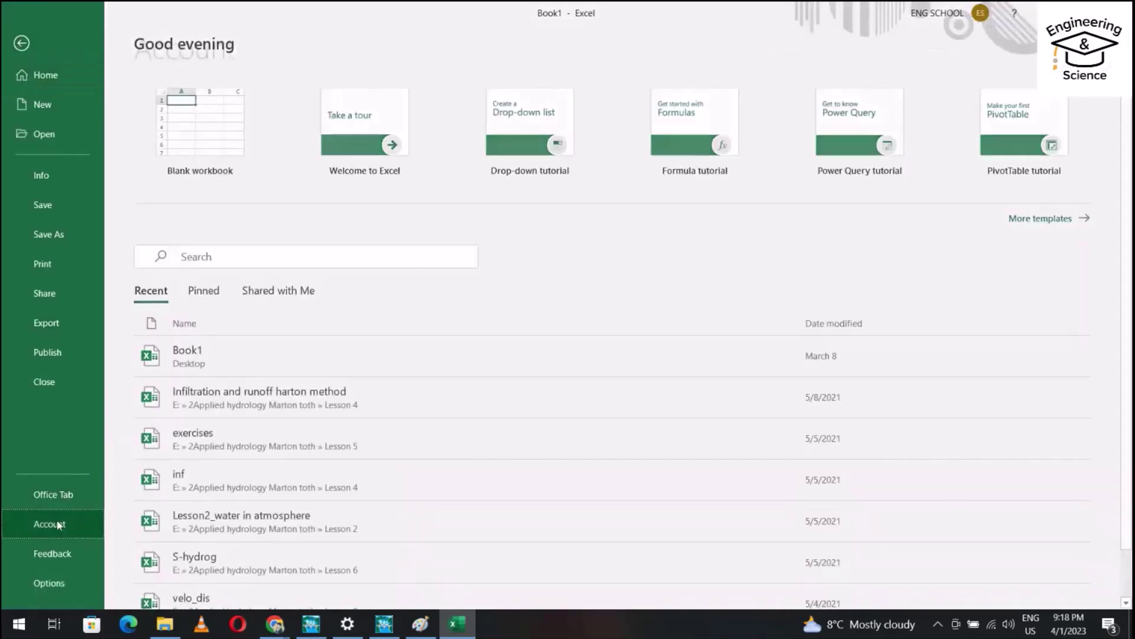